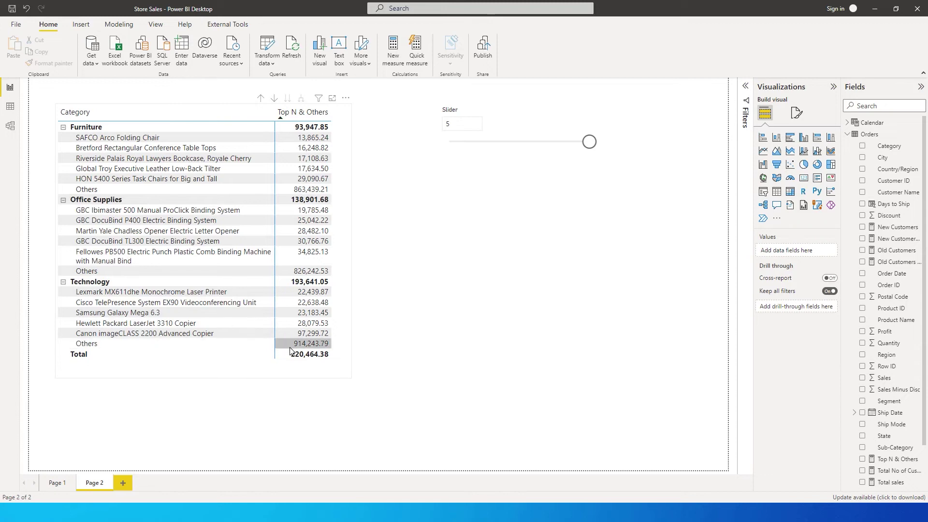
# Step: Lower the Slider slicer's value to see how the Top N & Others table responds
pyautogui.moveTo(589, 141); pyautogui.dragTo(520, 147)
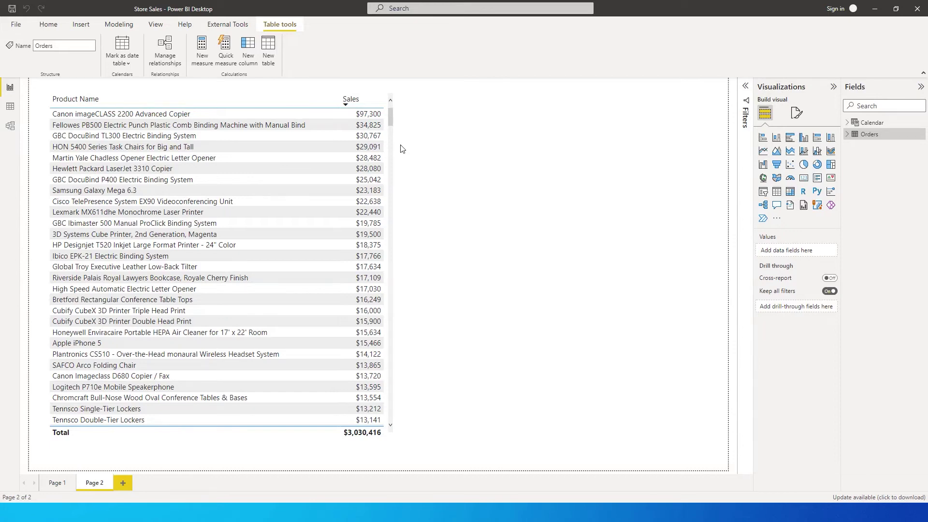
# Step: Create a new calculated table and name it Products in its formula
pyautogui.click(119, 25)
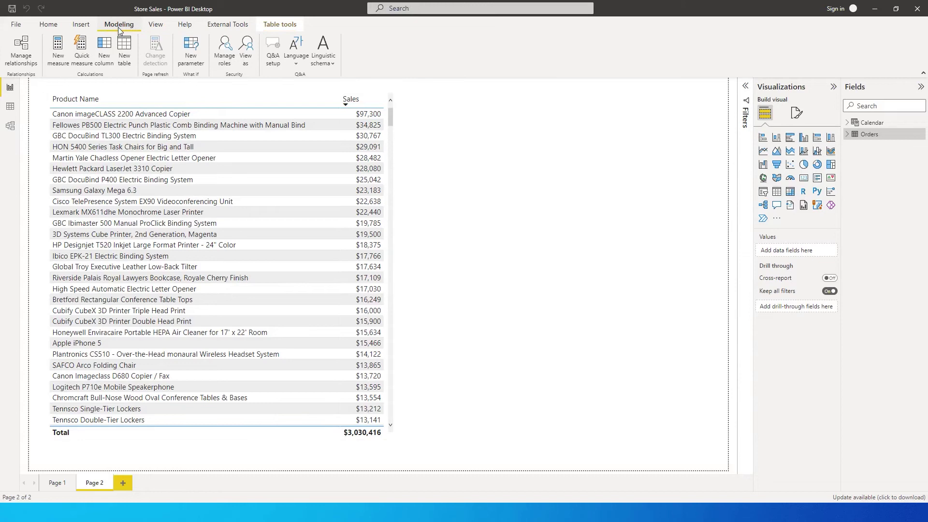
pyautogui.click(125, 59)
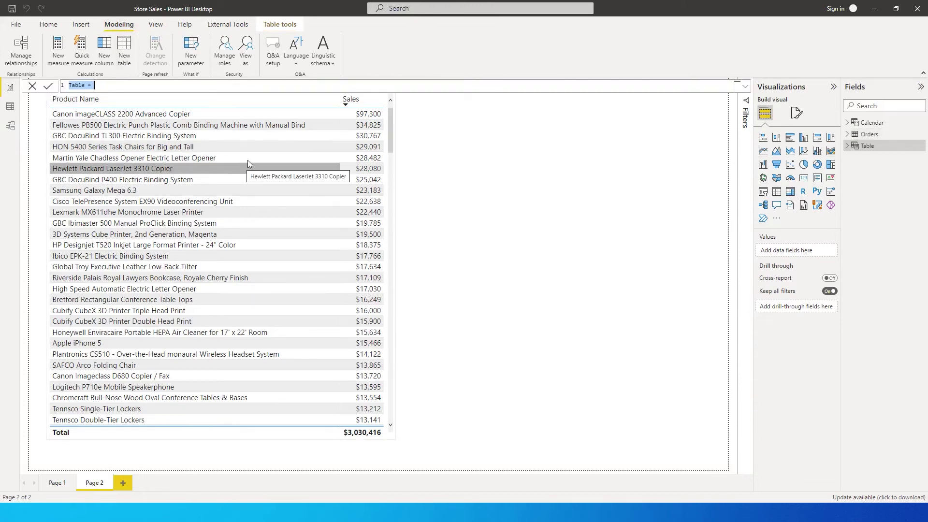
pyautogui.click(166, 90)
pyautogui.scroll(5, 166, 90)
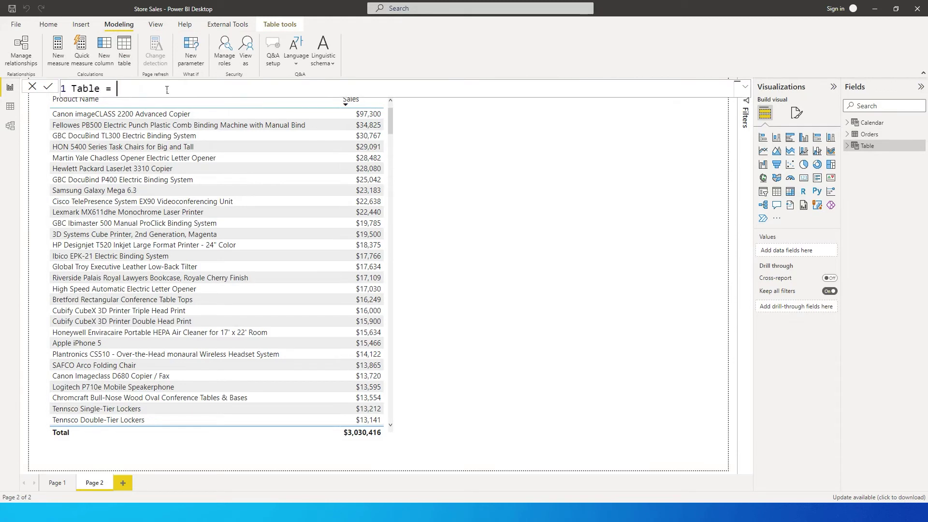
pyautogui.doubleClick(95, 92)
pyautogui.write('Produc')
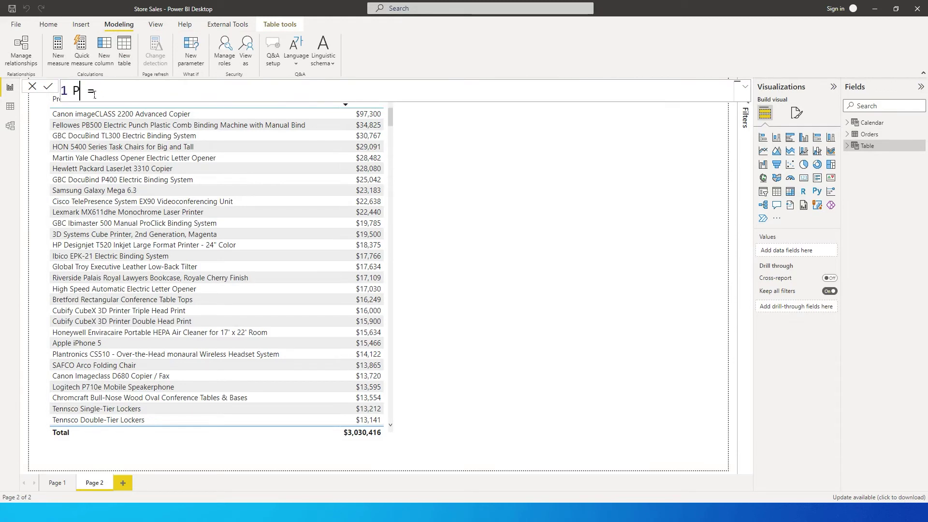
pyautogui.write('ts')
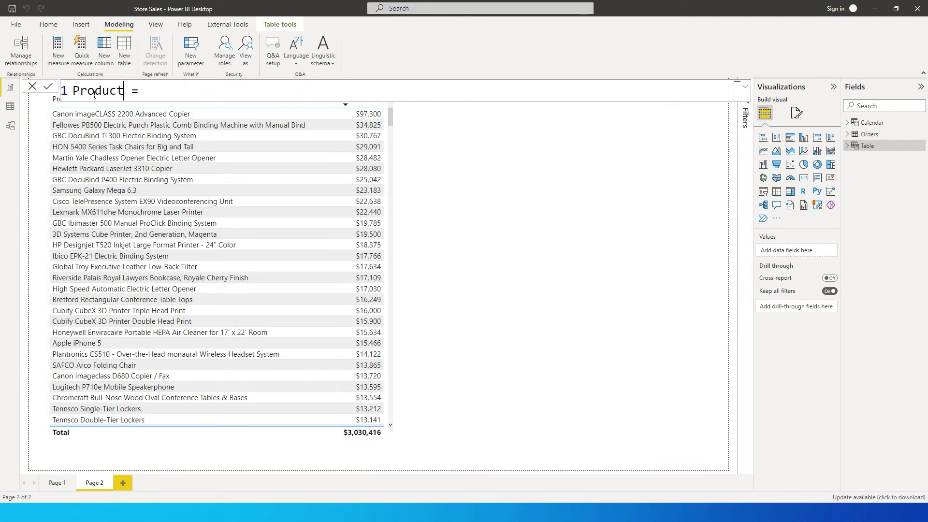
# Step: Begin the Products formula with UNION, using DISTINCT(Orders[Product Name]) as its first table
pyautogui.click(285, 99)
pyautogui.write('Union')
pyautogui.press('Tab')
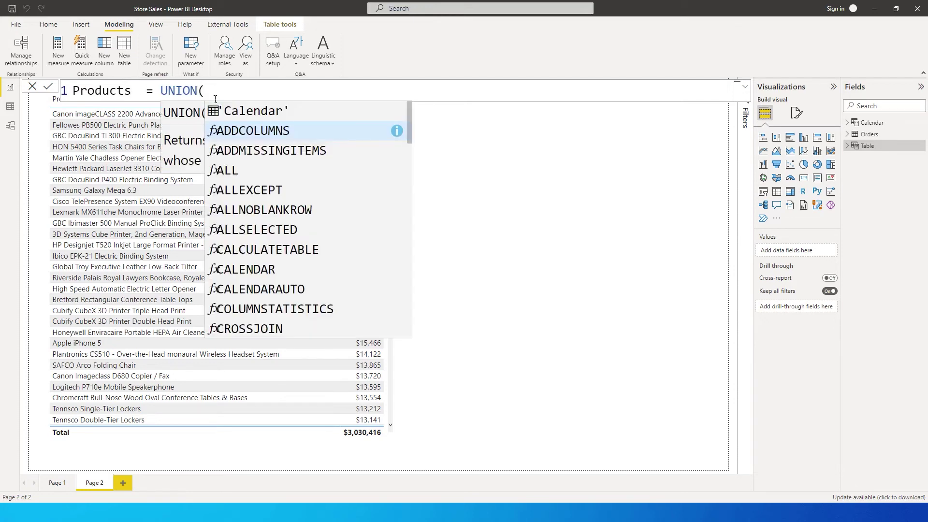
pyautogui.write('Dis')
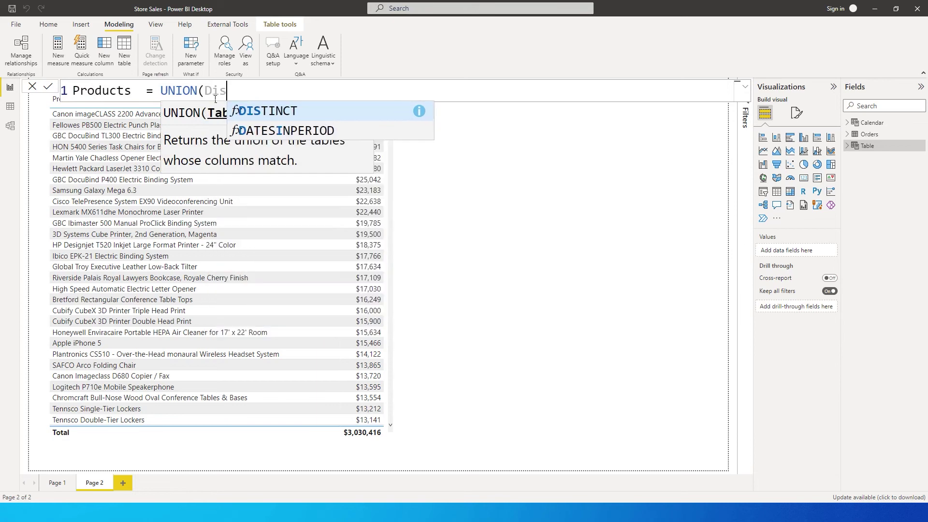
pyautogui.press('Tab')
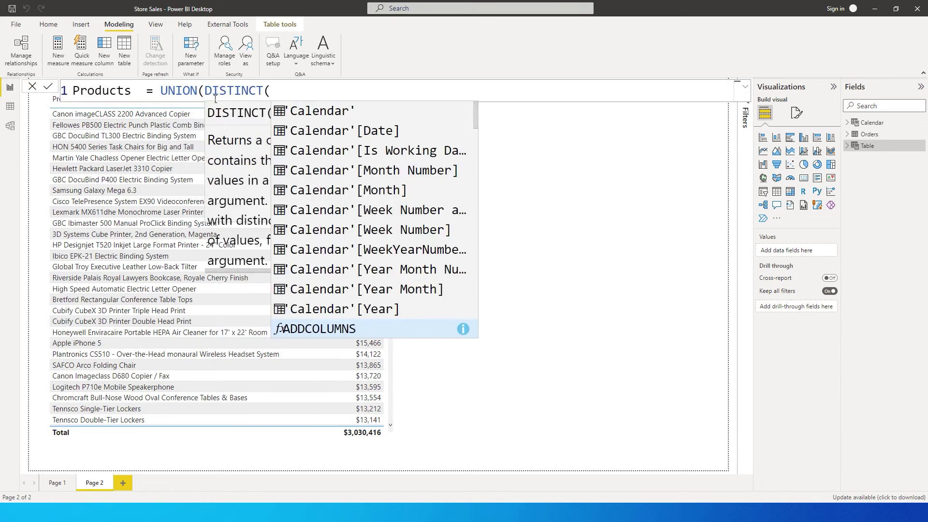
pyautogui.write('produc')
pyautogui.press('Down')
pyautogui.press('Tab')
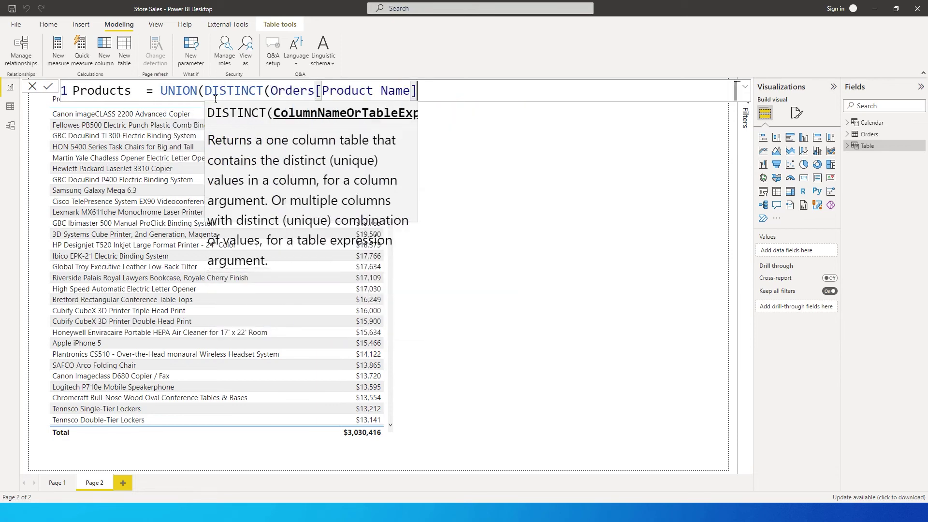
pyautogui.write(')')
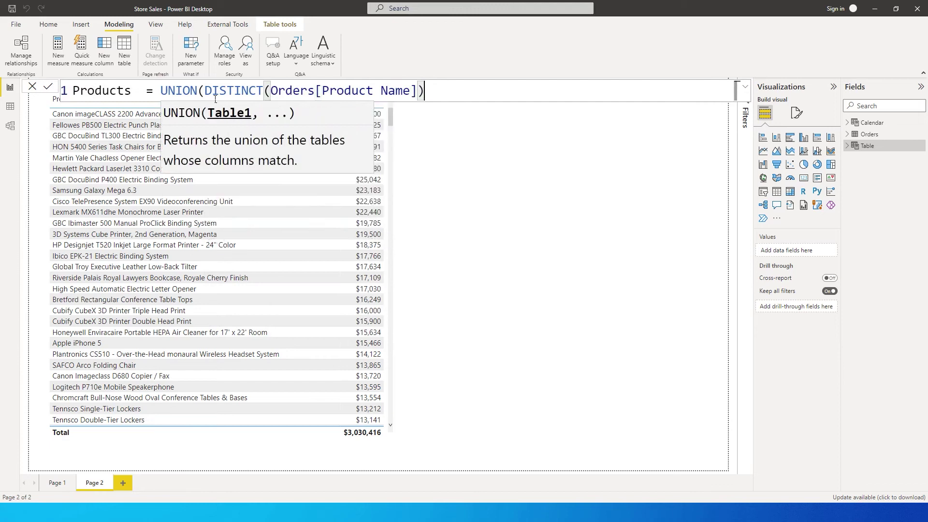
# Step: Add a DATATABLE function as the UNION's second table, defining a "Product Name" column of type STRING
pyautogui.write(',')
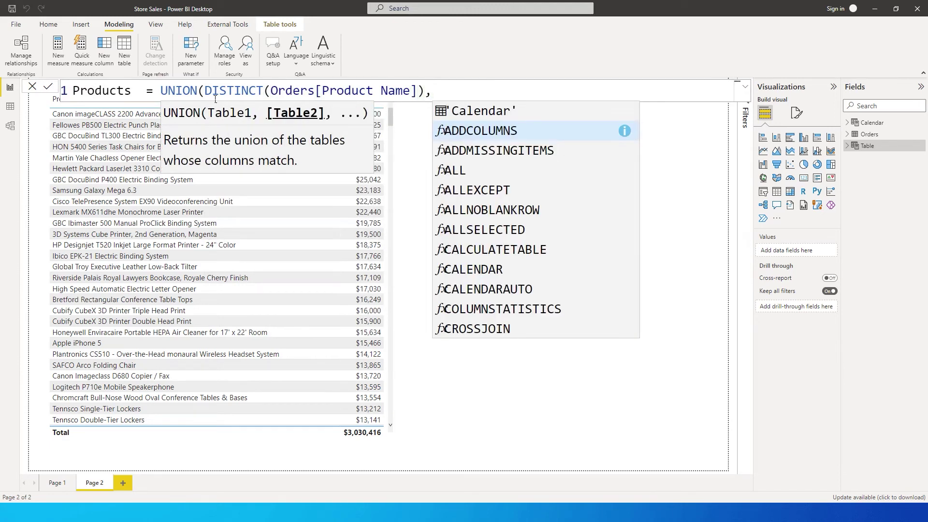
pyautogui.write('data')
pyautogui.press('Tab')
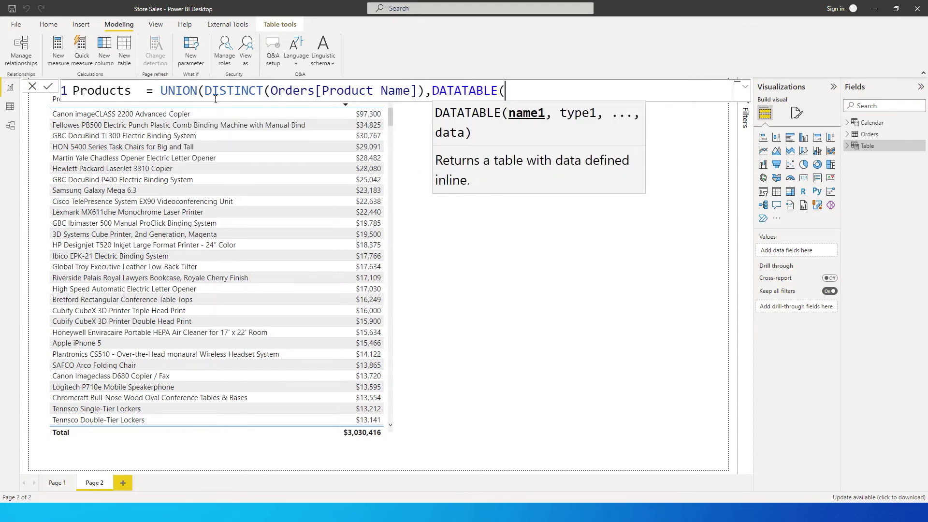
pyautogui.write('"Product Name')
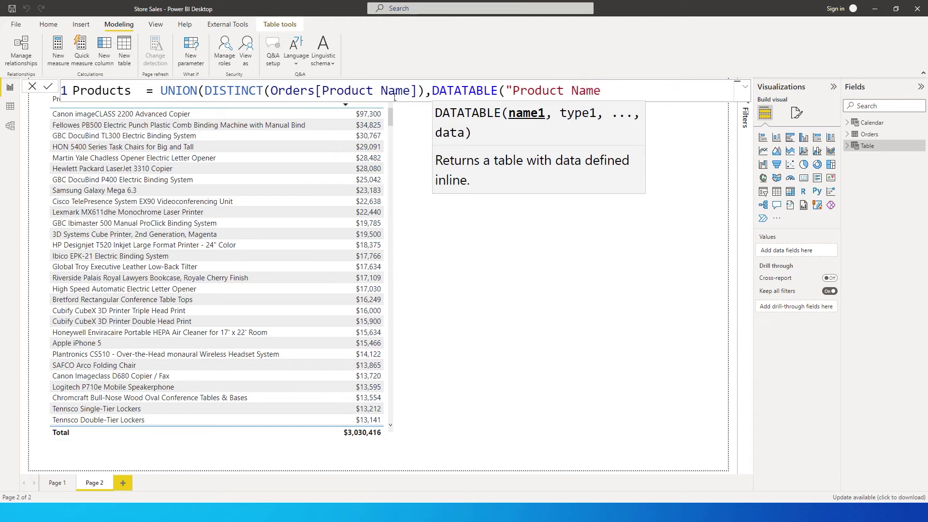
pyautogui.write('",')
pyautogui.press('Down')
pyautogui.press('Down')
pyautogui.press('Down')
pyautogui.press('Down')
pyautogui.press('Down')
pyautogui.press('Down')
pyautogui.press('Up')
pyautogui.press('Tab')
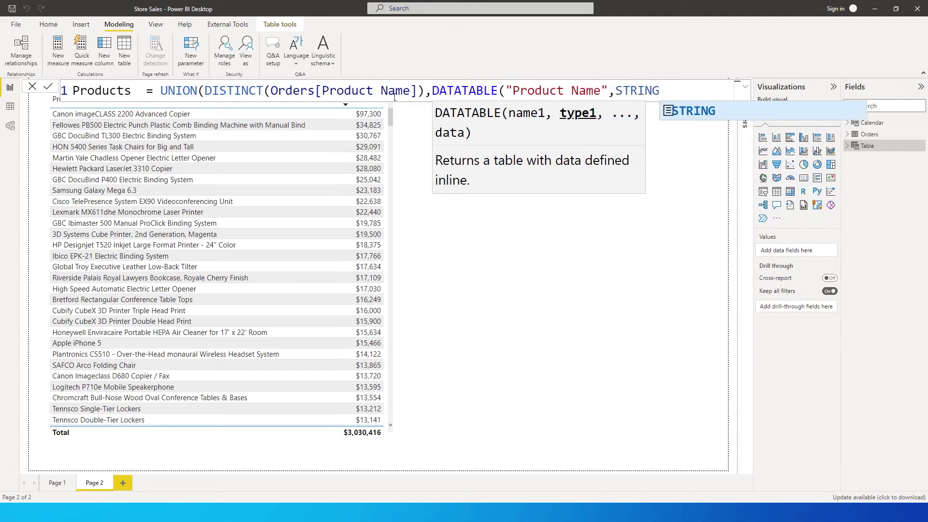
# Step: Move the DATATABLE part of the formula onto its own indented second line
pyautogui.click(437, 94)
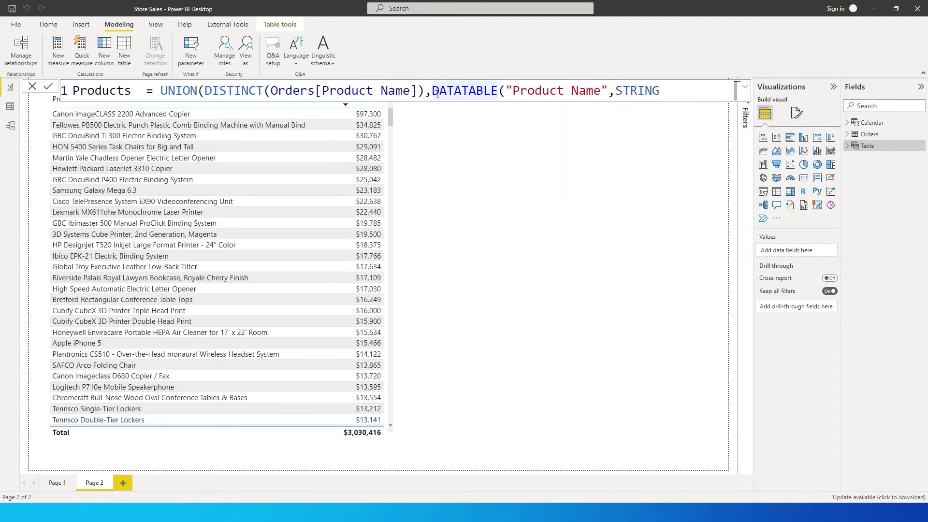
pyautogui.hotkey('shift', 'Return')
pyautogui.press('Tab')
pyautogui.press('Tab')
pyautogui.press('Tab')
pyautogui.press('Tab')
pyautogui.press('Tab')
# Step: Complete the DATATABLE with the single row {{"Others"}}, close both functions and commit the Products table formula
pyautogui.click(487, 116)
pyautogui.write(',STRING,')
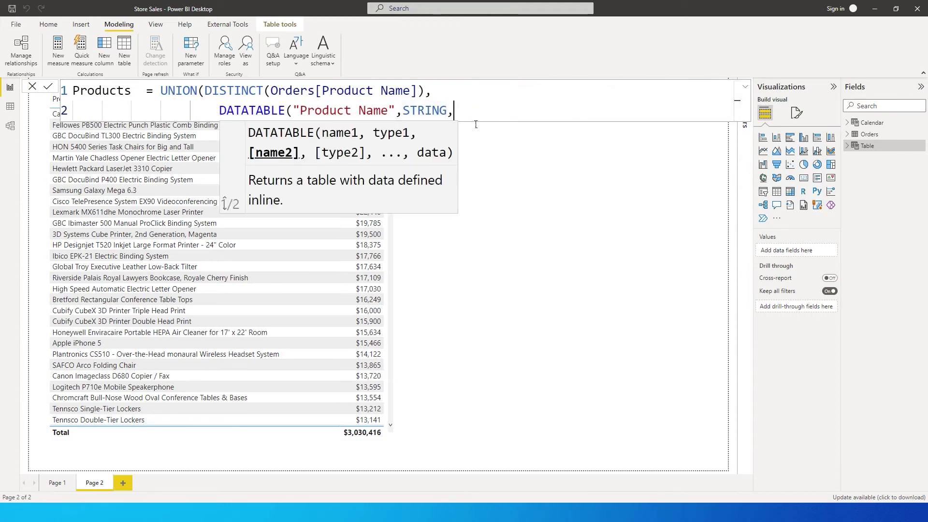
pyautogui.write('{')
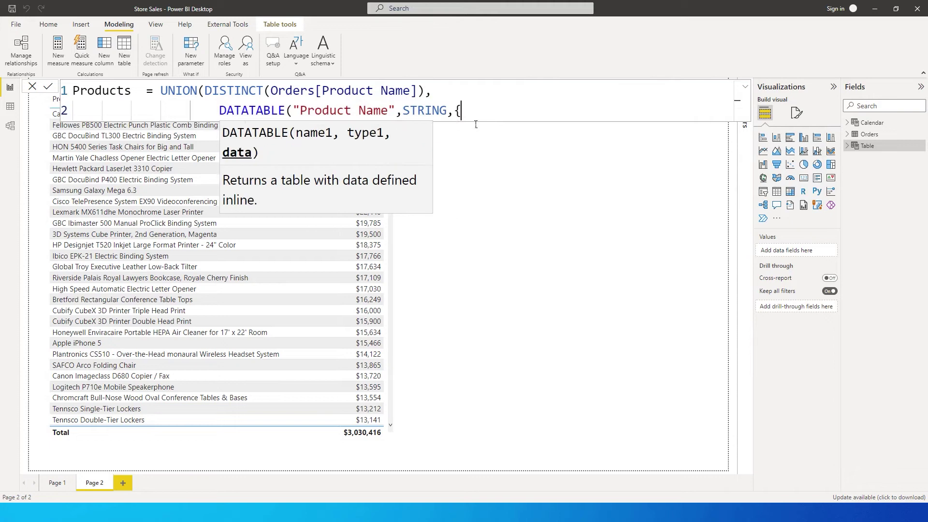
pyautogui.write('{"Others"}}')
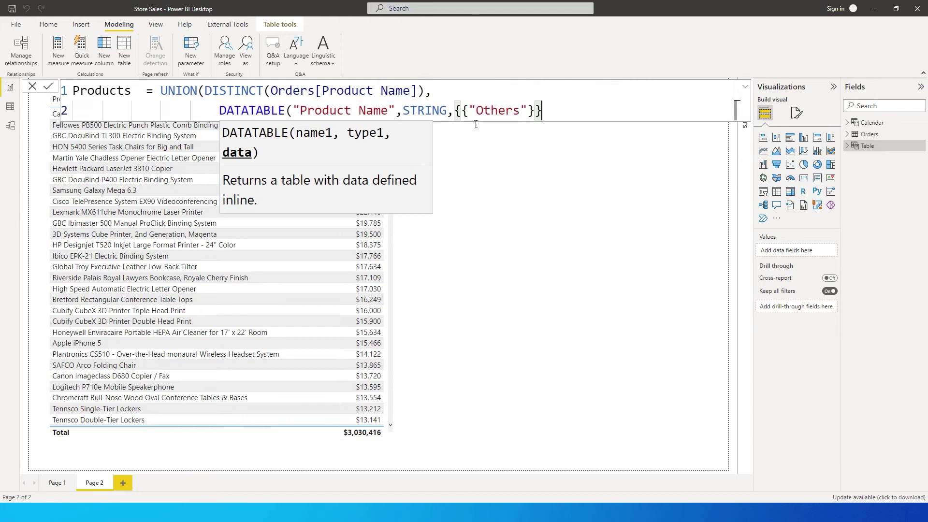
pyautogui.write('))')
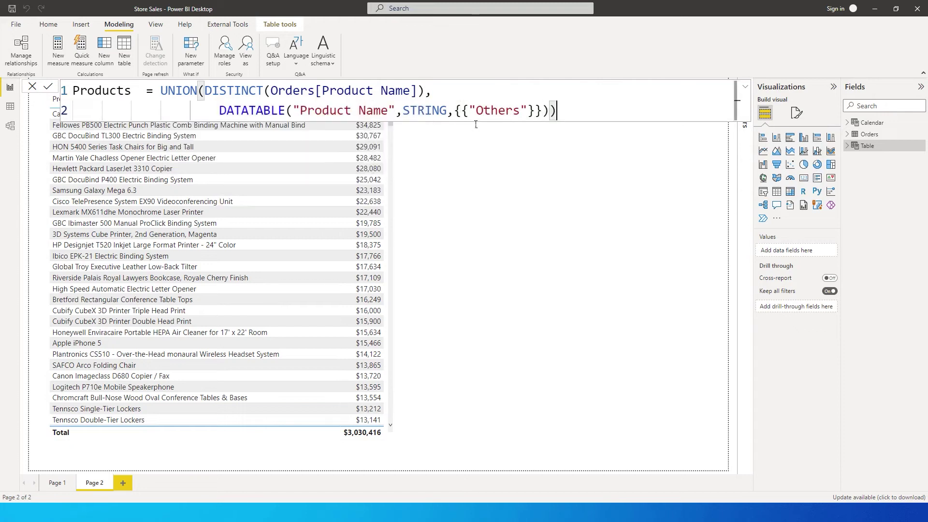
pyautogui.press('Return')
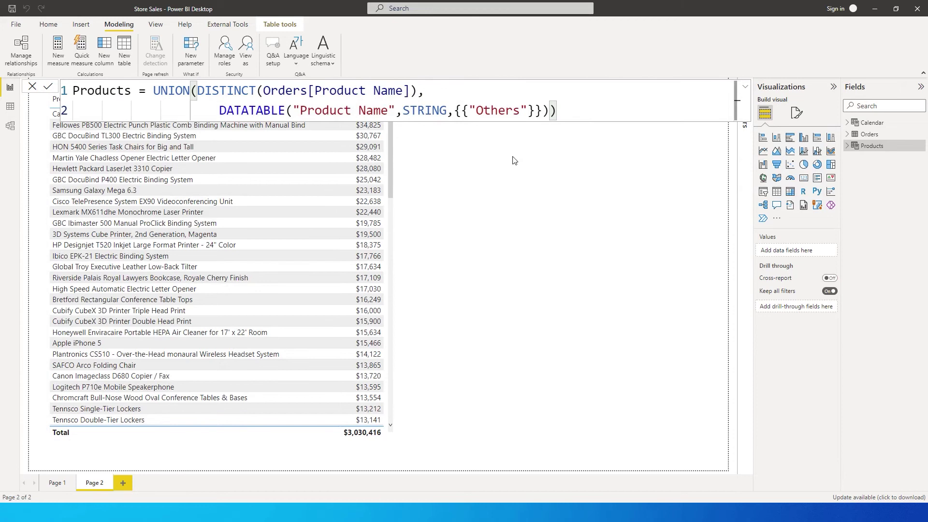
# Step: Examine the Products table's rows in the data view and search the Product Name filter for "others" without applying it
pyautogui.click(11, 108)
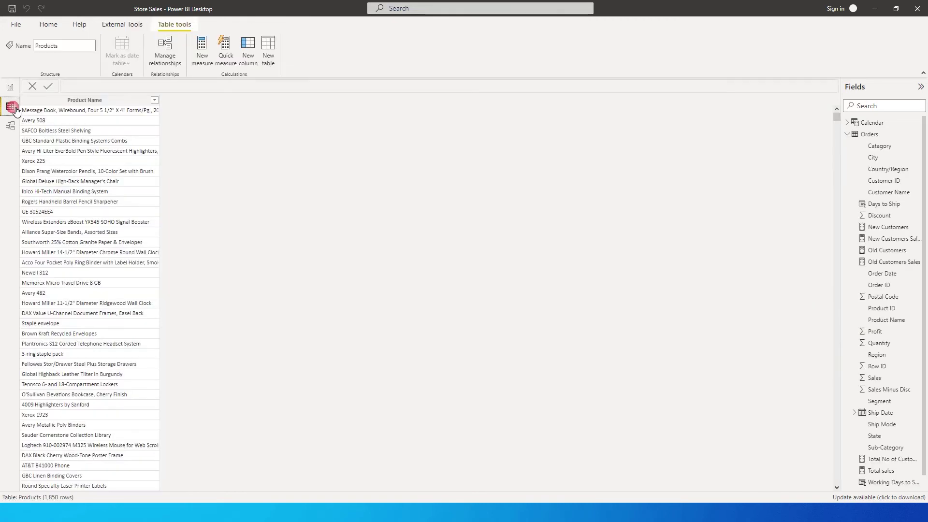
pyautogui.click(865, 134)
pyautogui.click(872, 146)
pyautogui.click(661, 226)
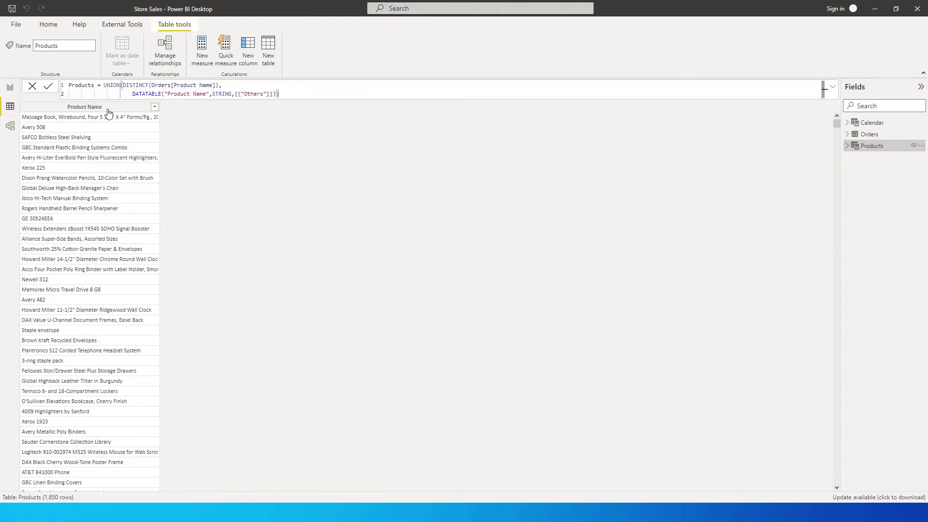
pyautogui.scroll(-15, 113, 279)
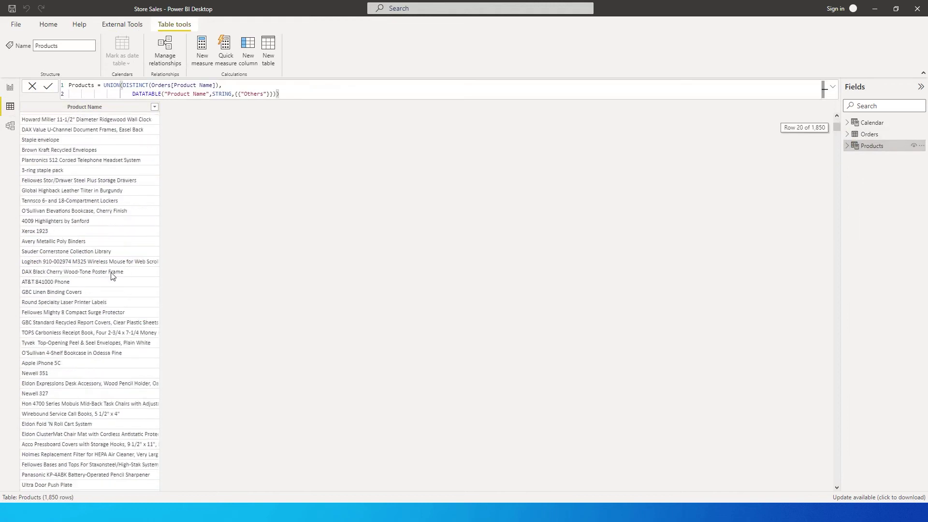
pyautogui.scroll(12, 113, 279)
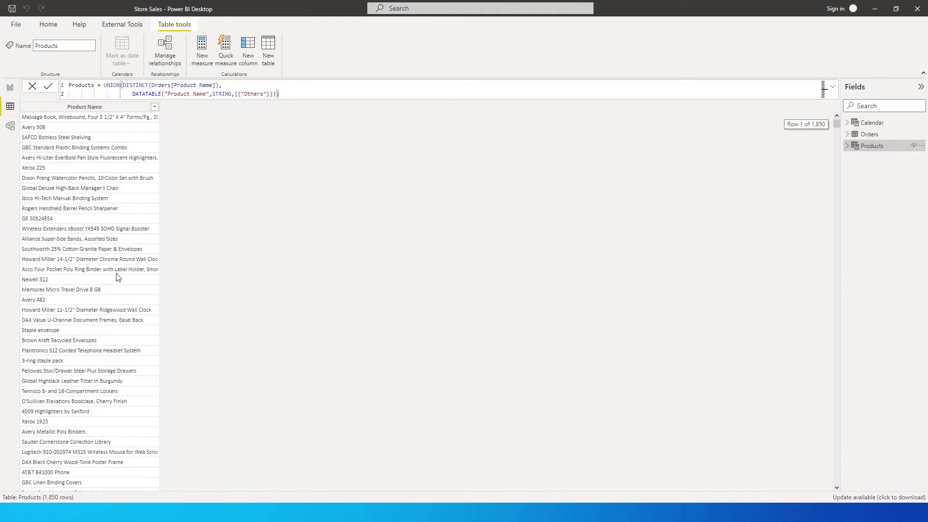
pyautogui.click(155, 107)
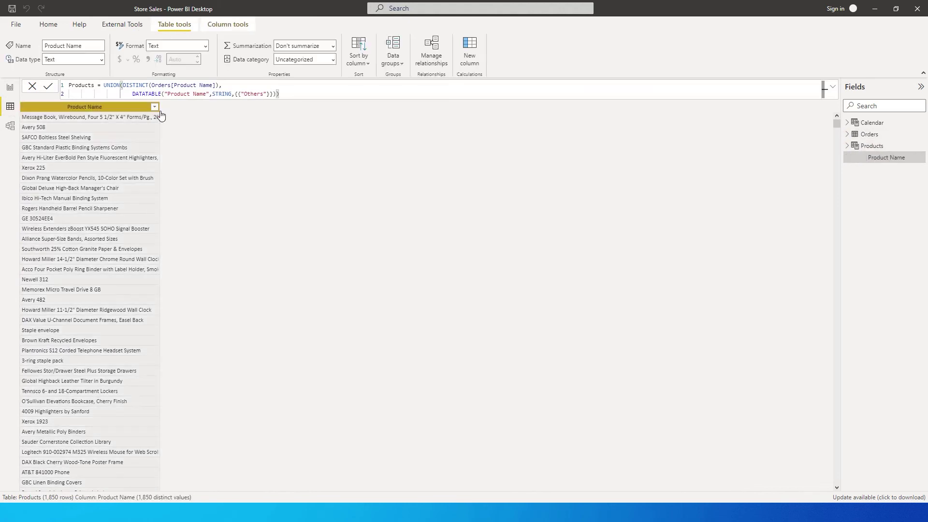
pyautogui.write('others')
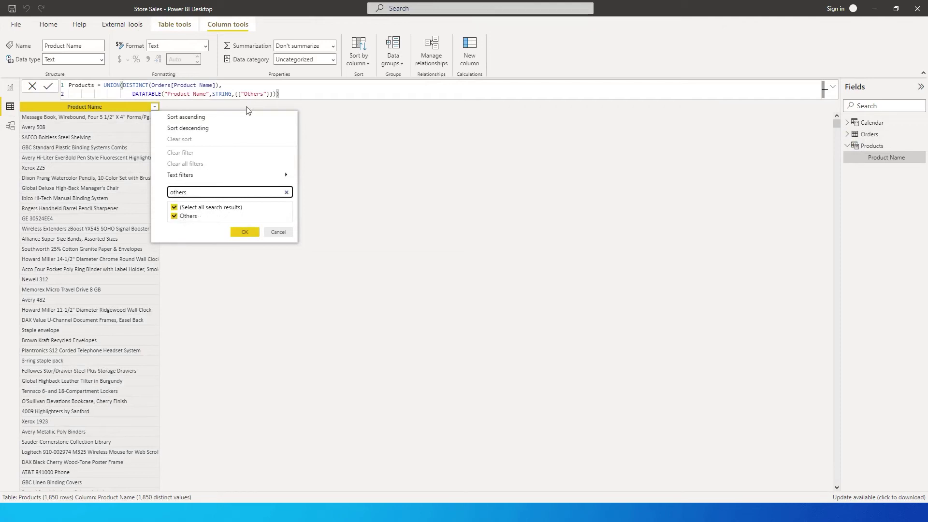
pyautogui.click(283, 232)
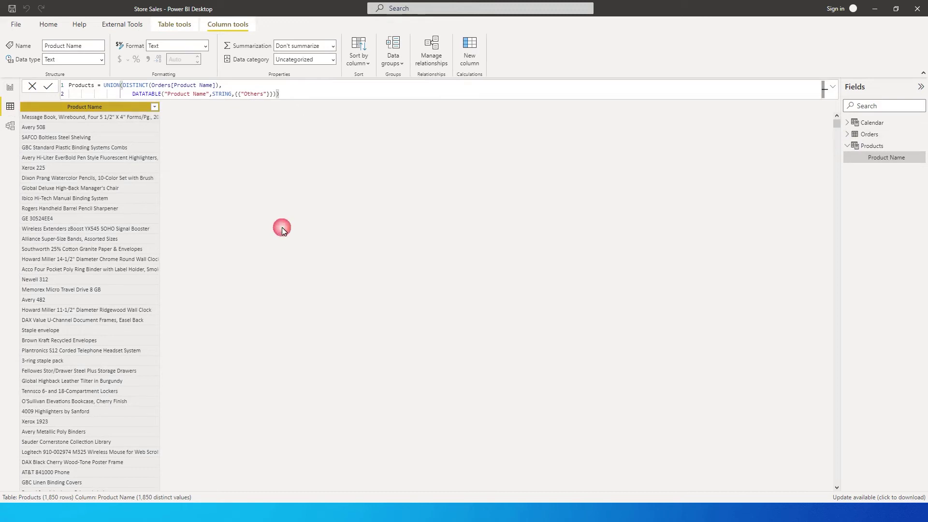
# Step: Create a relationship in the model between Product Name in Orders and Product Name in Products
pyautogui.click(9, 129)
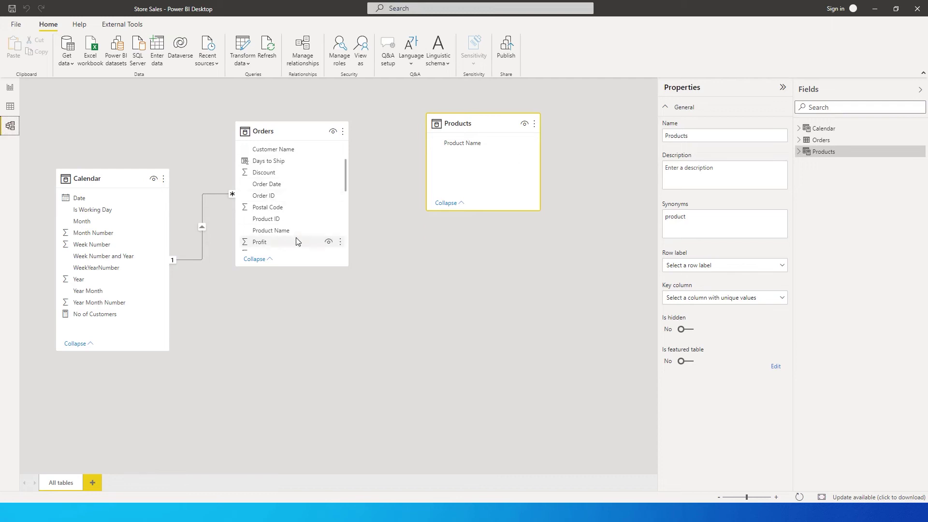
pyautogui.moveTo(275, 234); pyautogui.dragTo(464, 136)
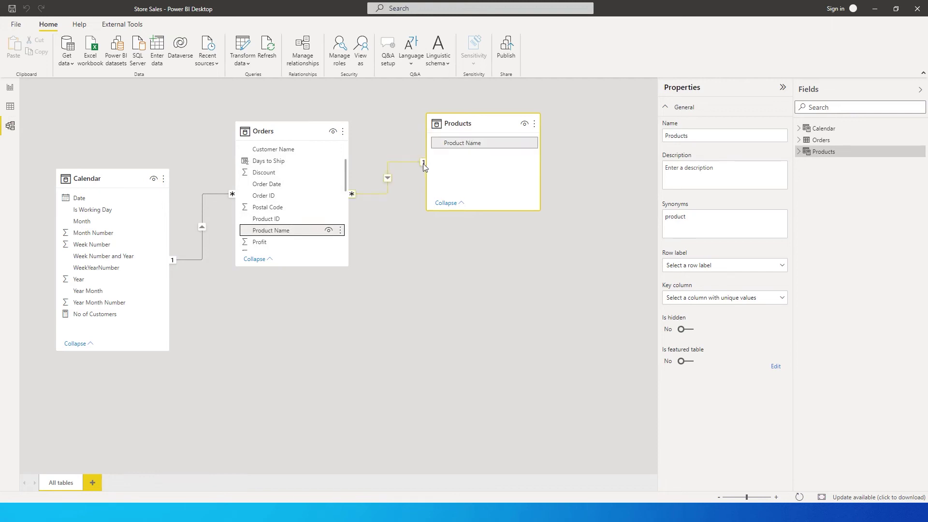
# Step: Create a whole-number what-if parameter named Slider with minimum 1, maximum 5, increment 1 and default 3, including a slicer on Page 2
pyautogui.click(10, 88)
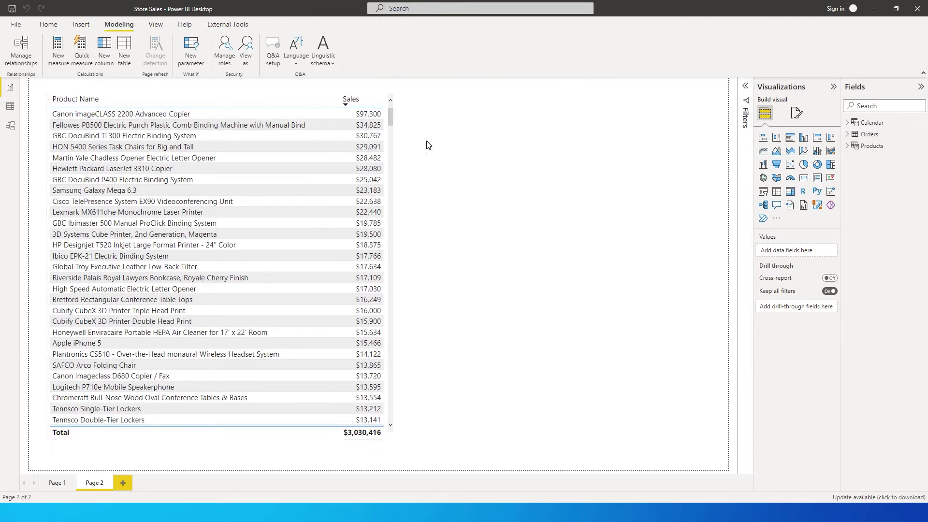
pyautogui.click(196, 63)
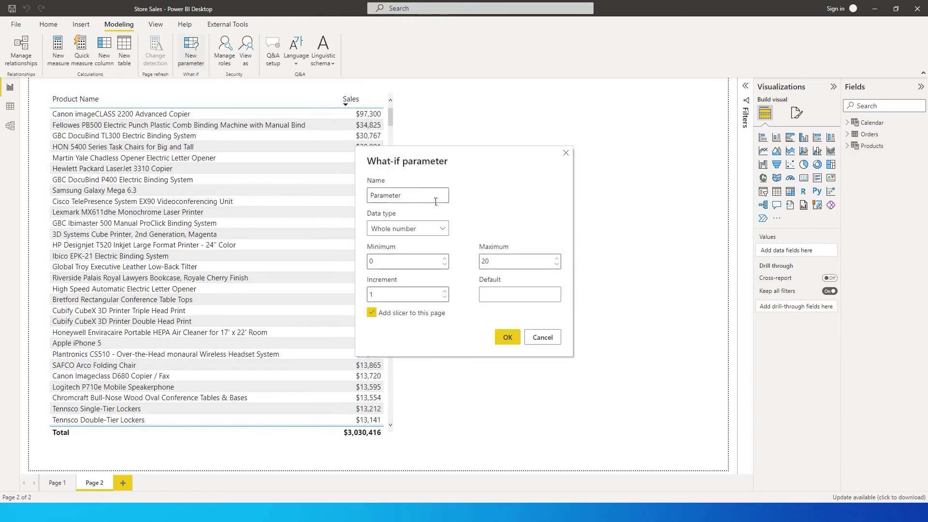
pyautogui.write('Slider')
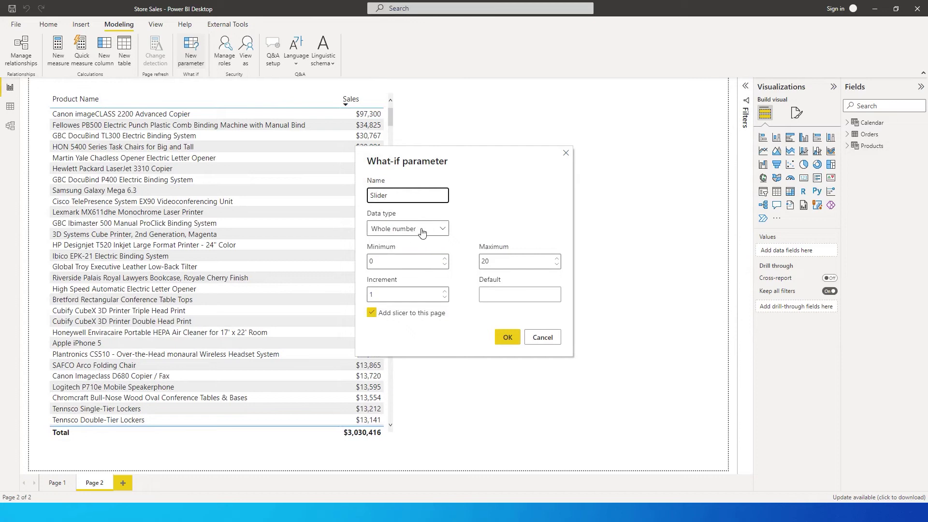
pyautogui.doubleClick(380, 261)
pyautogui.write('1')
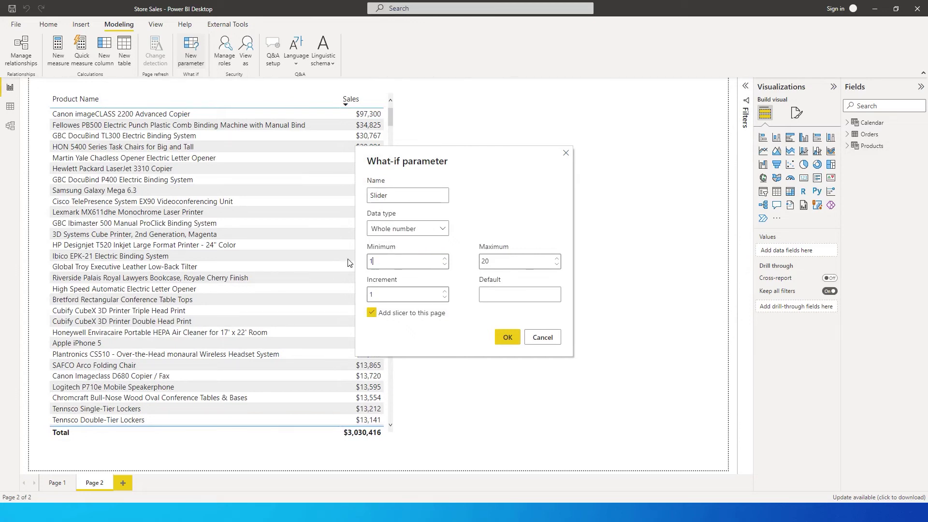
pyautogui.doubleClick(371, 295)
pyautogui.doubleClick(472, 262)
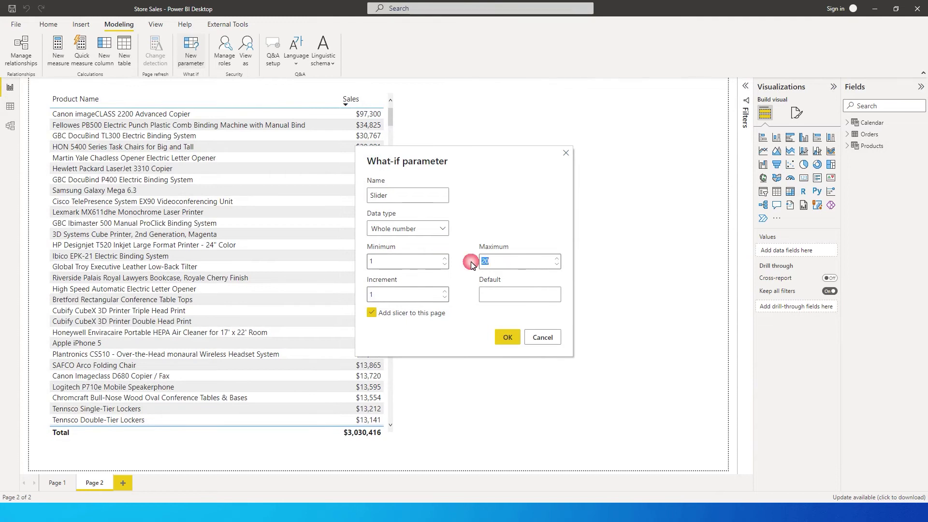
pyautogui.write('5')
pyautogui.click(509, 291)
pyautogui.write('2')
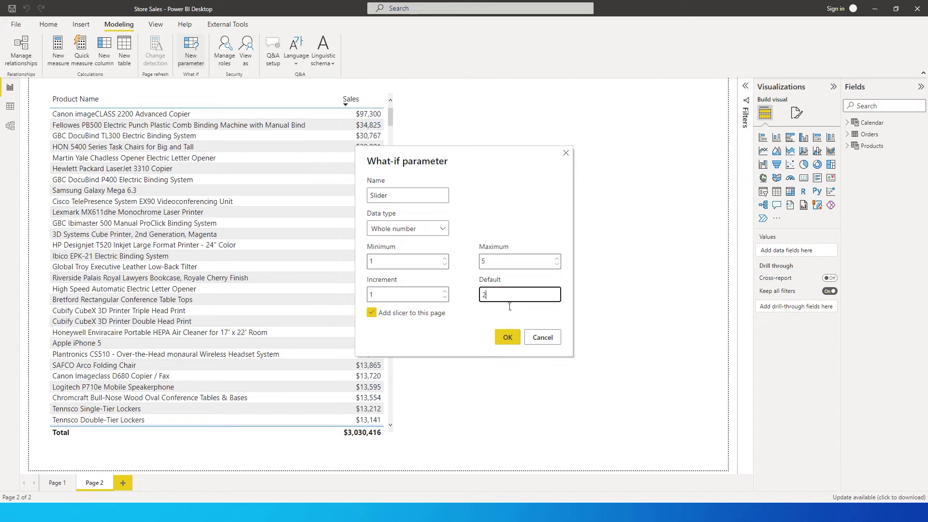
pyautogui.write('3')
pyautogui.click(508, 338)
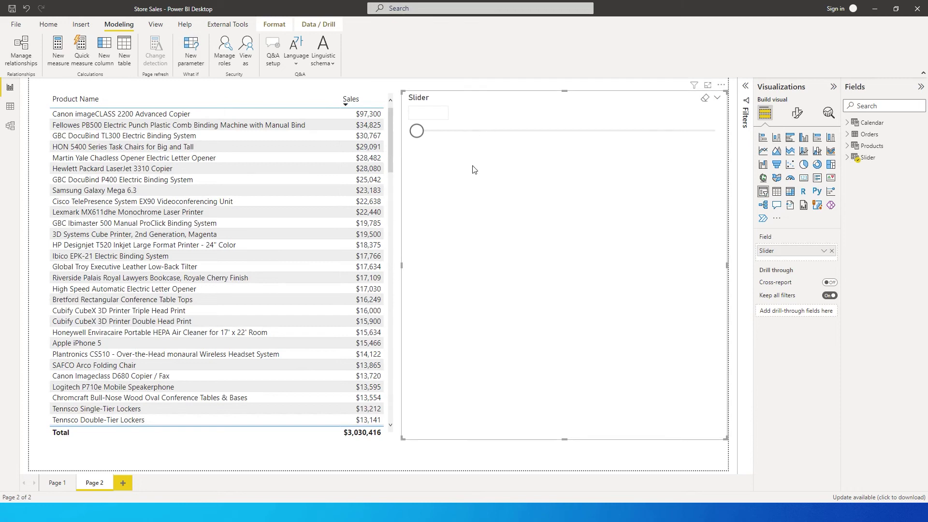
# Step: Shrink the Slider slicer to a compact box near the product sales table and set its value to 1
pyautogui.moveTo(405, 442); pyautogui.dragTo(559, 180)
pyautogui.moveTo(573, 132)
pyautogui.mouseDown()
pyautogui.moveTo(716, 137)
pyautogui.moveTo(573, 132)
pyautogui.mouseUp()
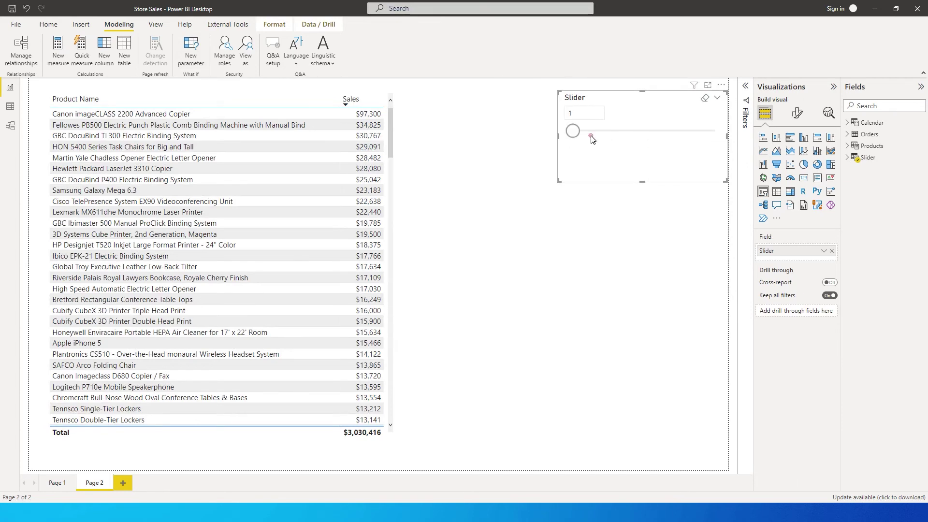
pyautogui.moveTo(646, 119); pyautogui.dragTo(548, 113)
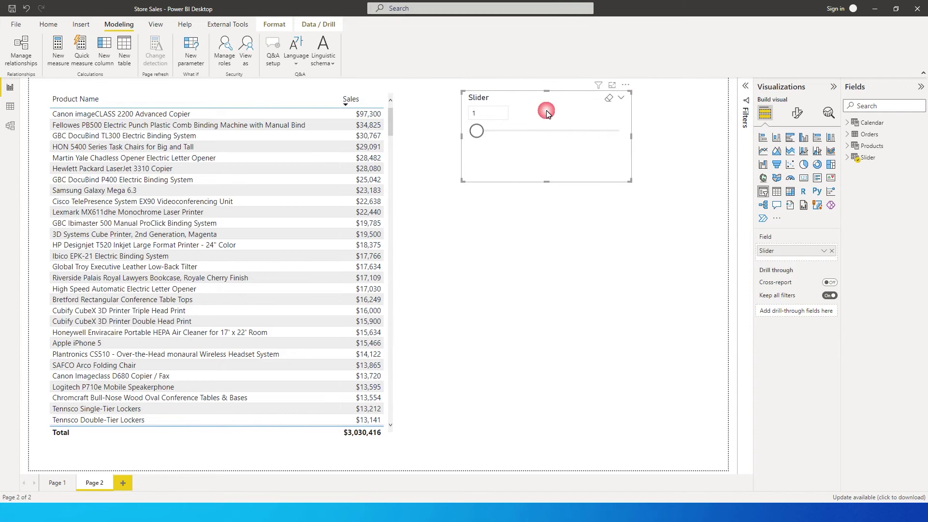
pyautogui.moveTo(630, 180); pyautogui.dragTo(628, 155)
pyautogui.click(599, 219)
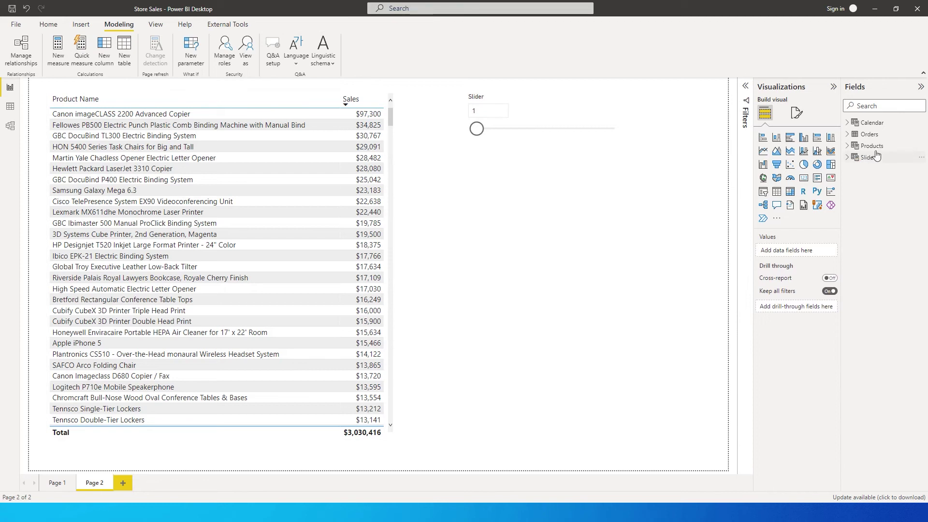
# Step: Create a new measure in the Orders table and name it Top N & Others
pyautogui.click(870, 135)
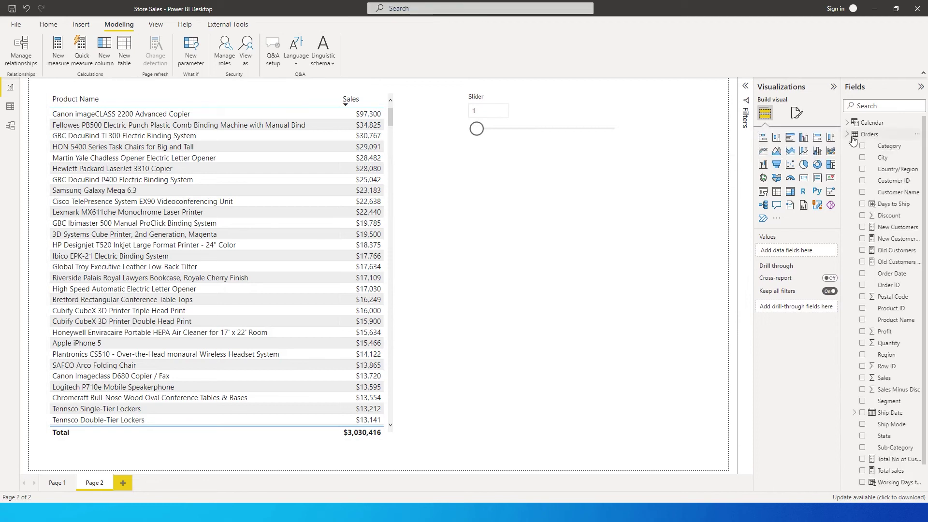
pyautogui.click(918, 135)
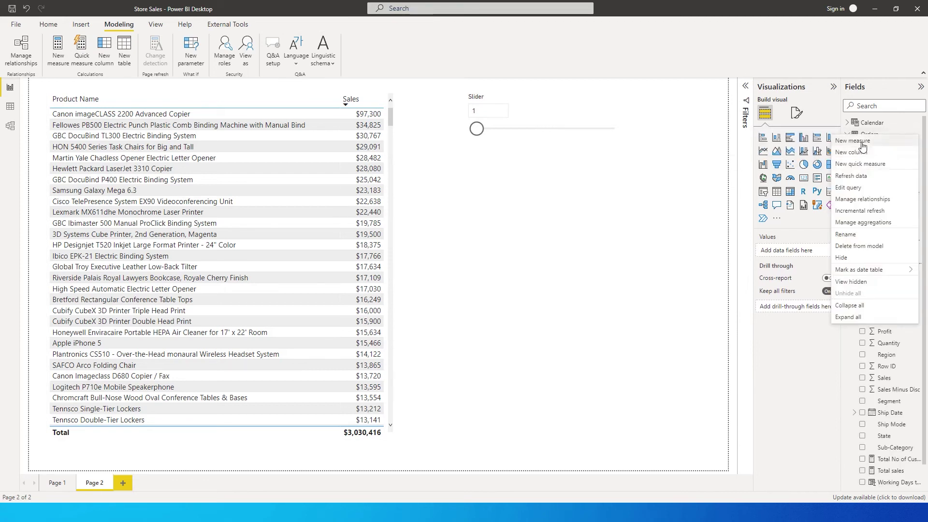
pyautogui.click(802, 149)
pyautogui.doubleClick(92, 89)
pyautogui.write('Top N &')
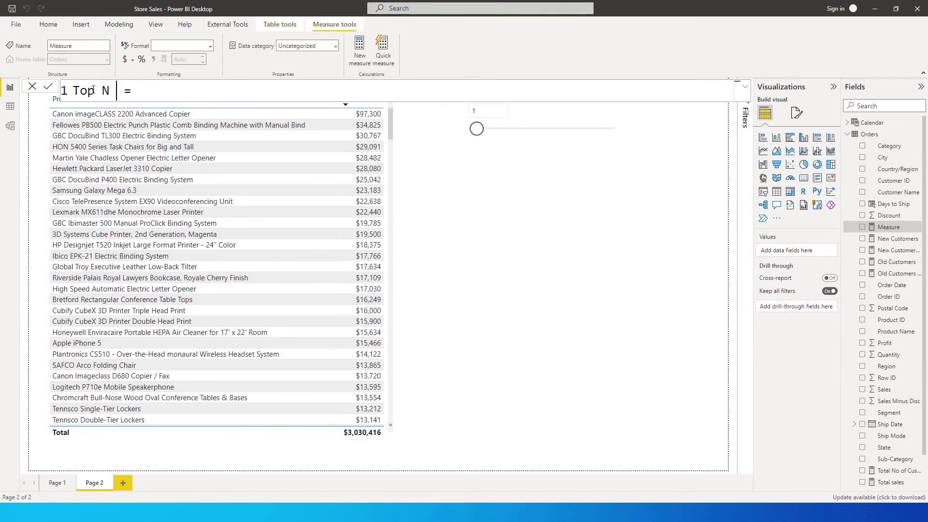
pyautogui.write(' Others')
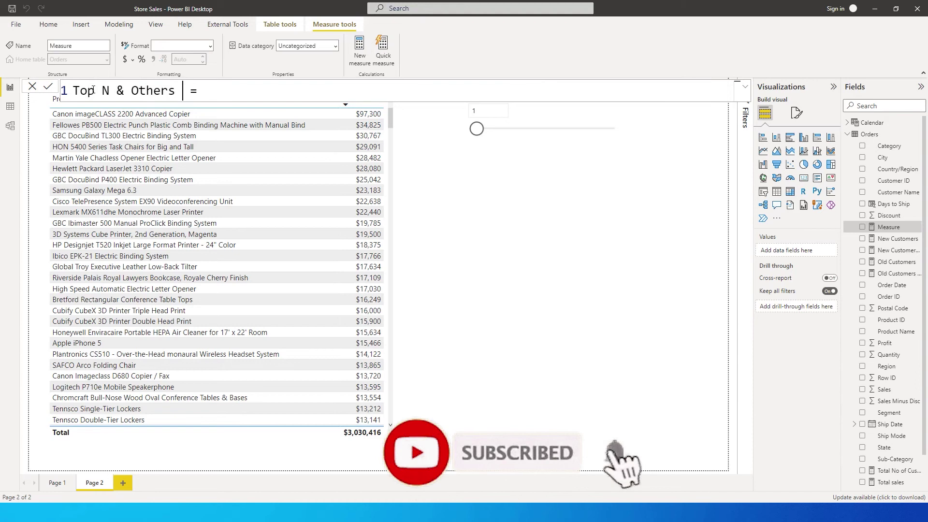
# Step: Begin the measure with a variable TopProducts defined as TOPN, using Slider[Slider Value] as the number of rows
pyautogui.press('End')
pyautogui.write('Var ')
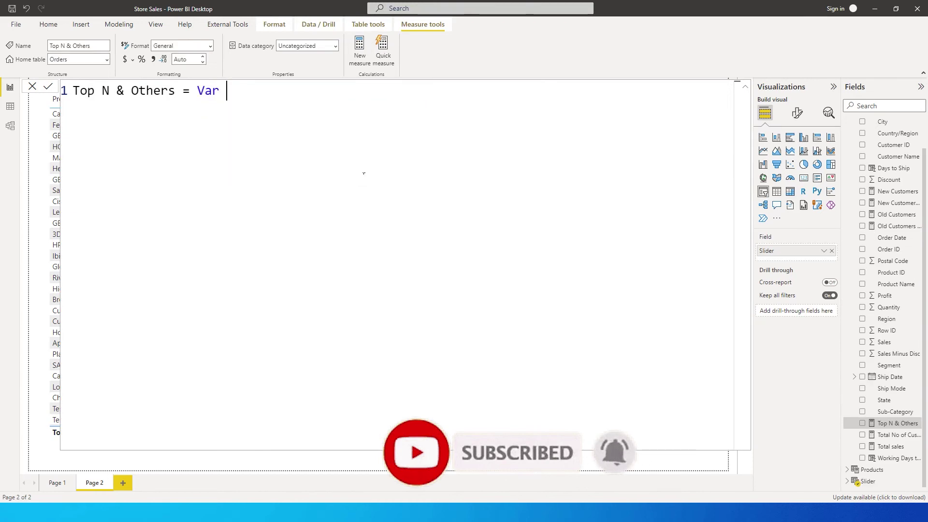
pyautogui.write('TopProd')
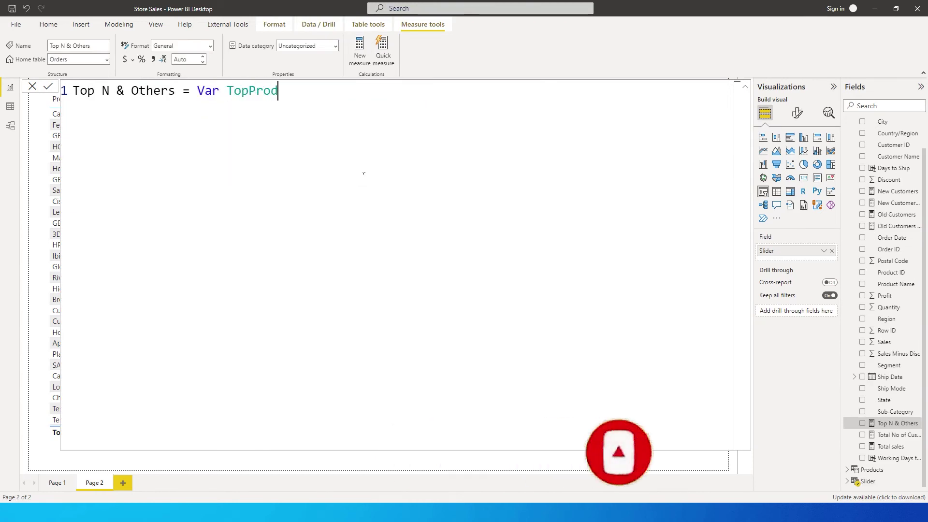
pyautogui.write('ucts')
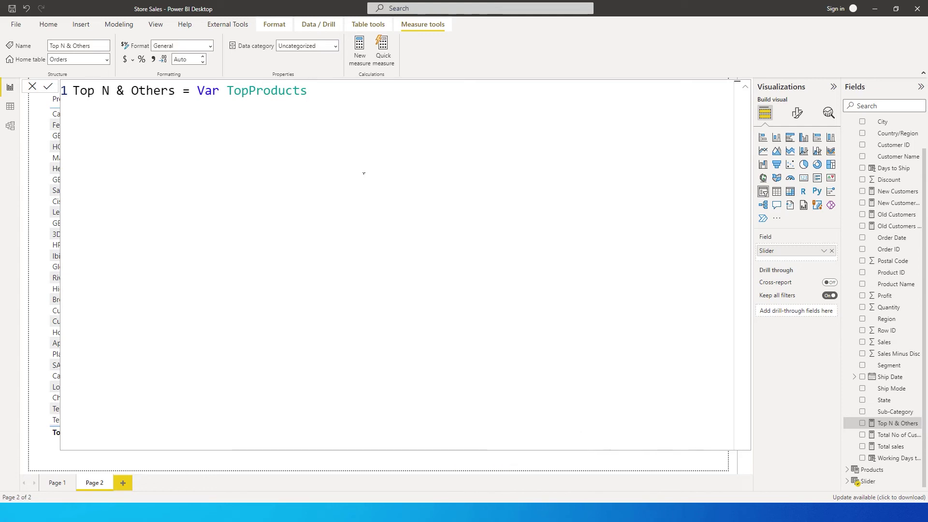
pyautogui.write(' = TopN(')
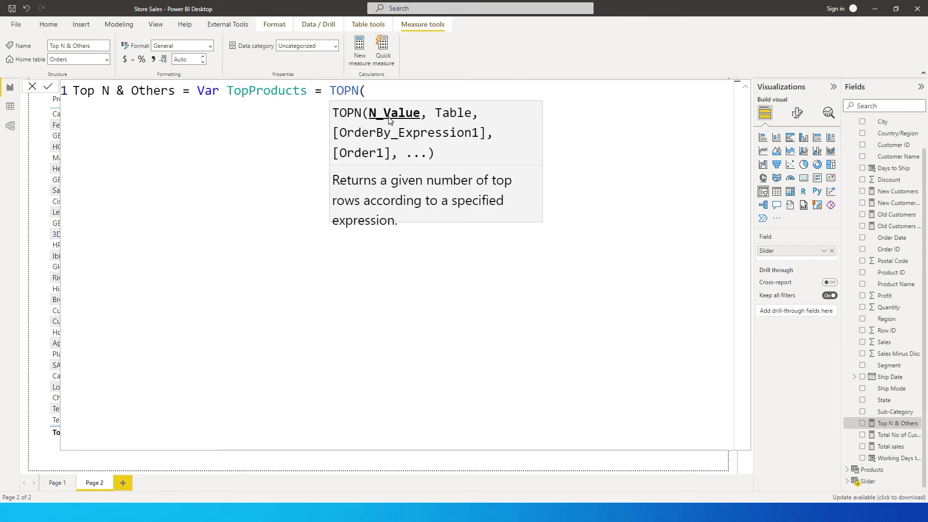
pyautogui.write('Sliv')
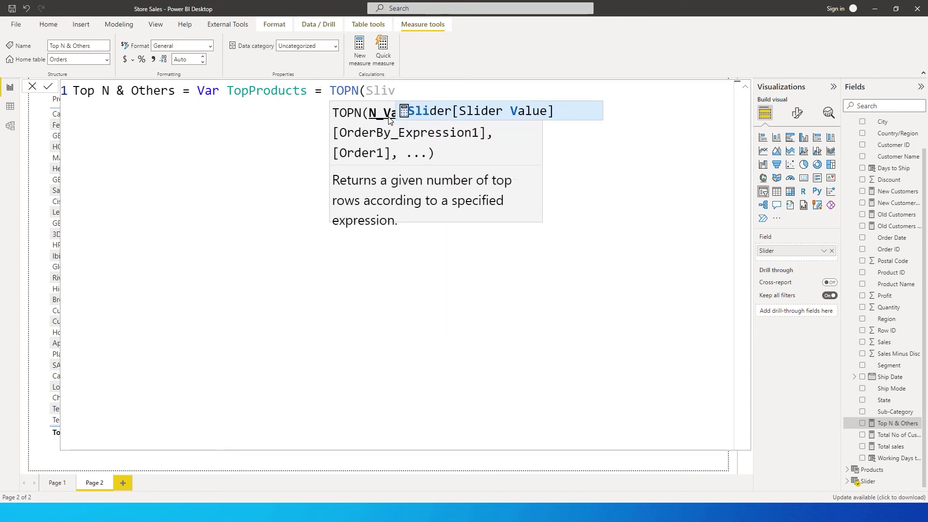
pyautogui.press('Tab')
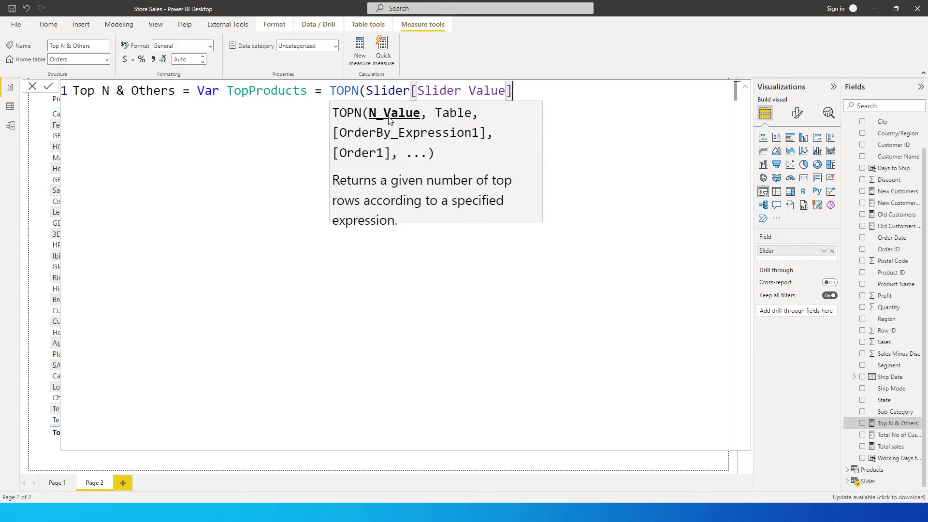
# Step: Enter ALLSELECTED(Products) as the table argument of TOPN
pyautogui.write(',All')
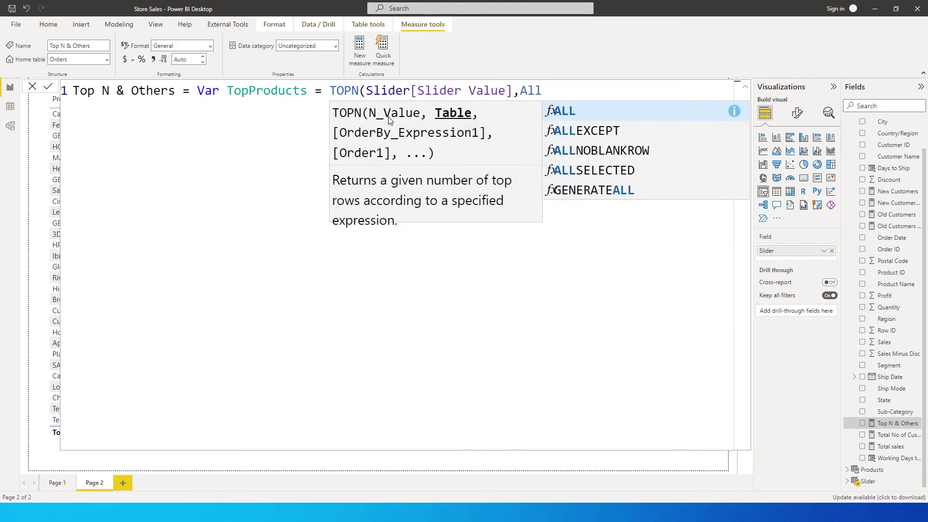
pyautogui.press('Down')
pyautogui.press('Down')
pyautogui.press('Down')
pyautogui.press('Tab')
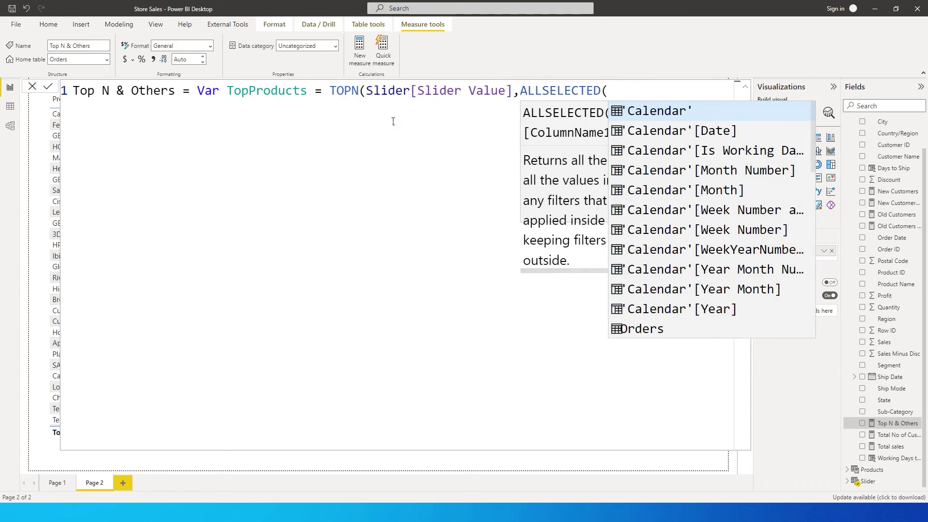
pyautogui.write('Produ')
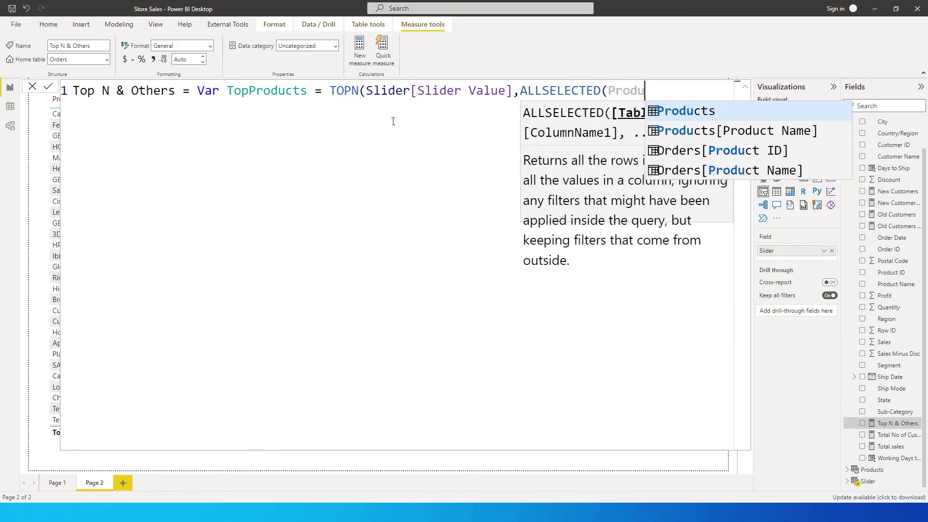
pyautogui.write('cts')
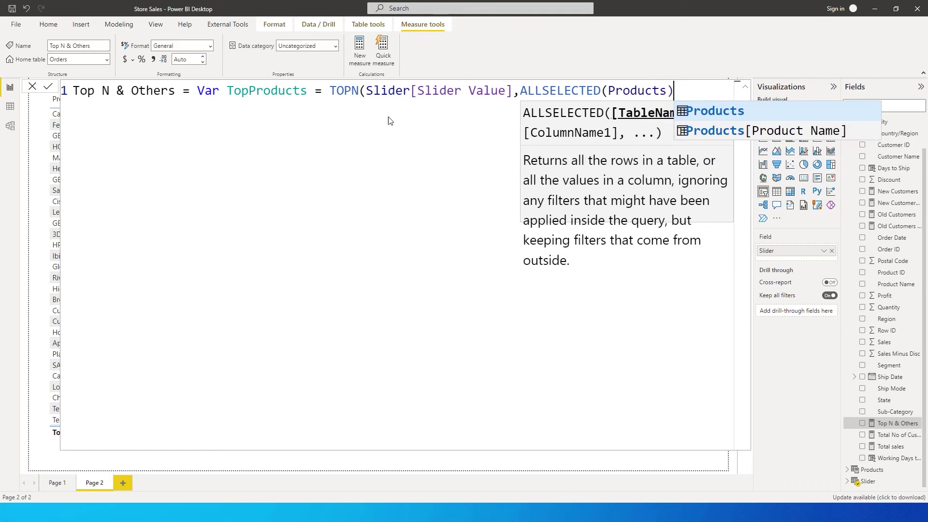
pyautogui.write('),')
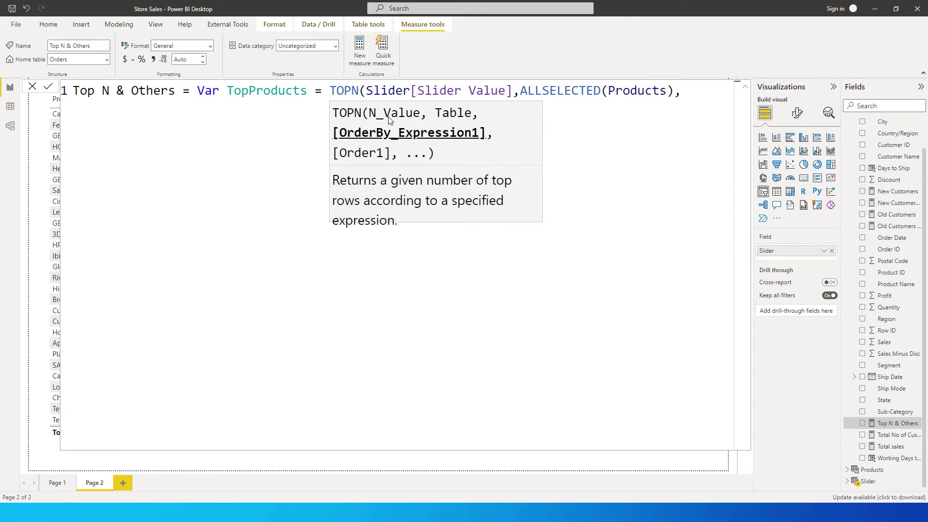
# Step: Use the [Total sales] measure as TOPN's order-by expression and close the function
pyautogui.write('Total')
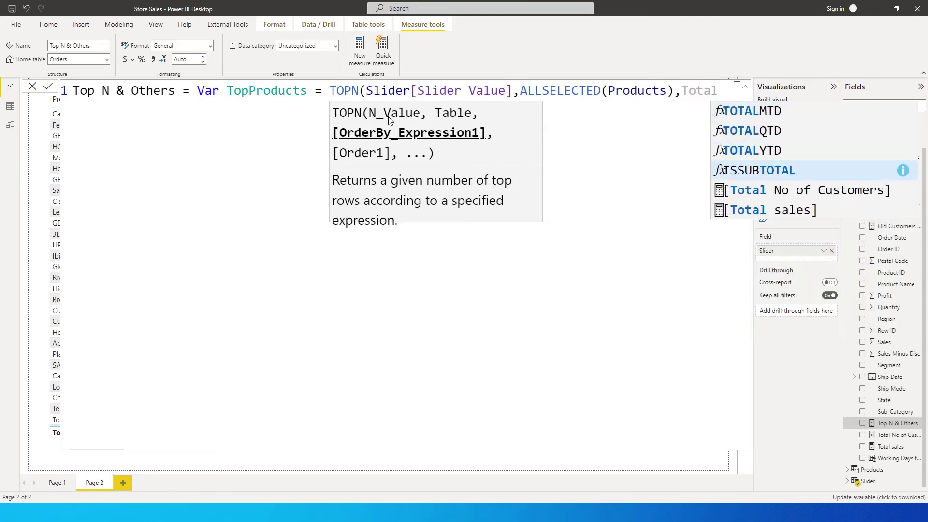
pyautogui.press('Down')
pyautogui.press('Down')
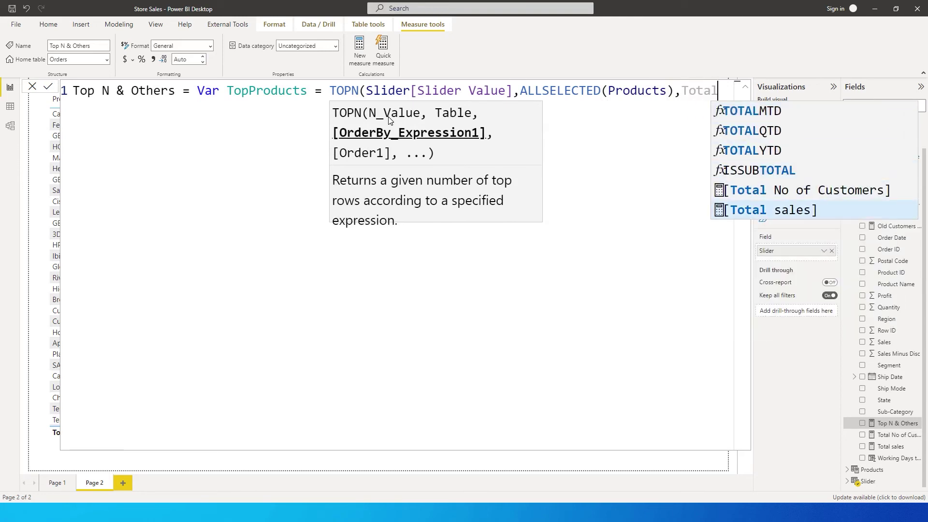
pyautogui.press('Tab')
pyautogui.write(')')
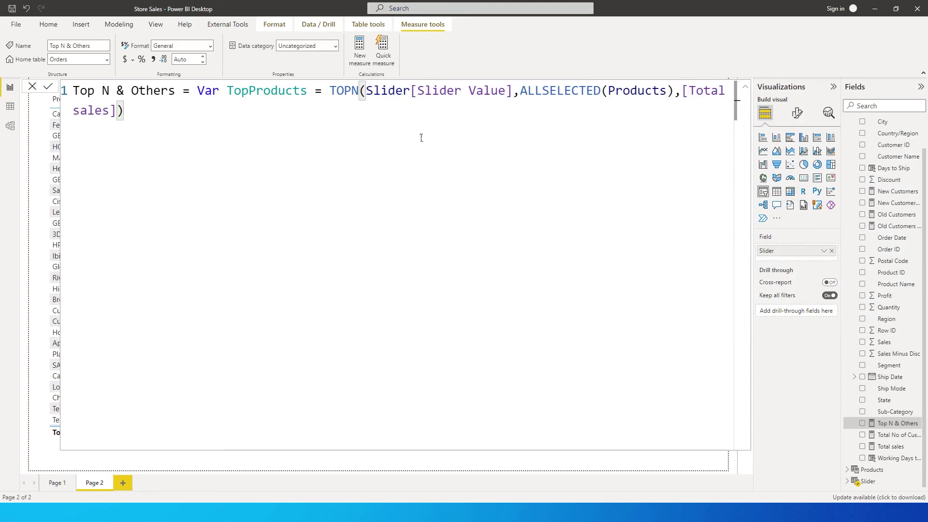
# Step: Move the ALLSELECTED part of the TOPN formula onto its own indented second line
pyautogui.click(518, 91)
pyautogui.hotkey('shift', 'Return')
pyautogui.press('Tab')
pyautogui.press('Tab')
pyautogui.press('Tab')
pyautogui.press('Tab')
pyautogui.press('Tab')
pyautogui.press('Tab')
pyautogui.press('Tab')
pyautogui.press('Tab')
pyautogui.press('Tab')
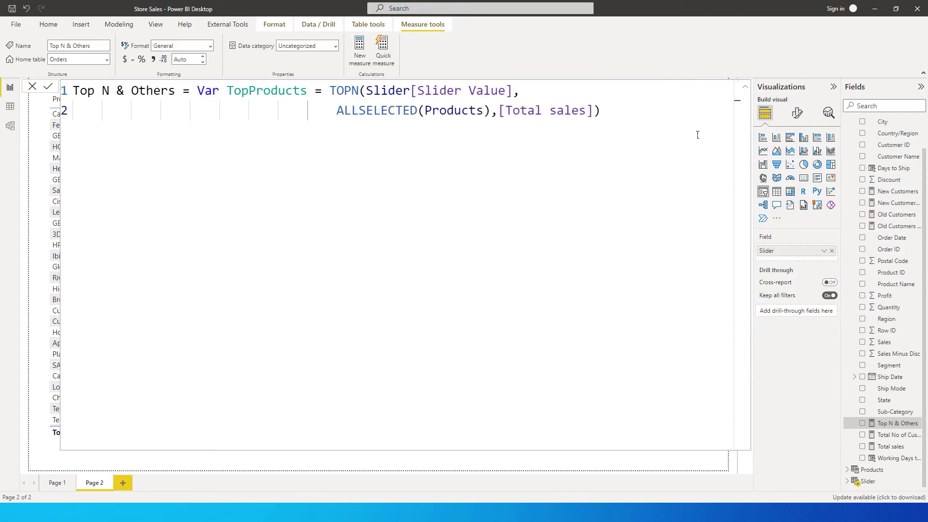
# Step: Add a third line defining the variable TopProdSales as CALCULATE with [Total sales] as its expression
pyautogui.click(631, 110)
pyautogui.hotkey('shift', 'Return')
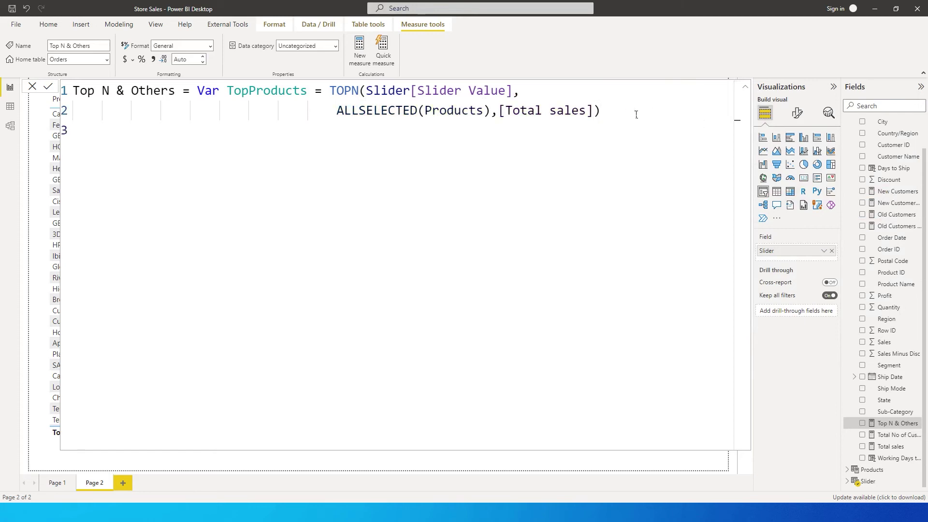
pyautogui.write('Var')
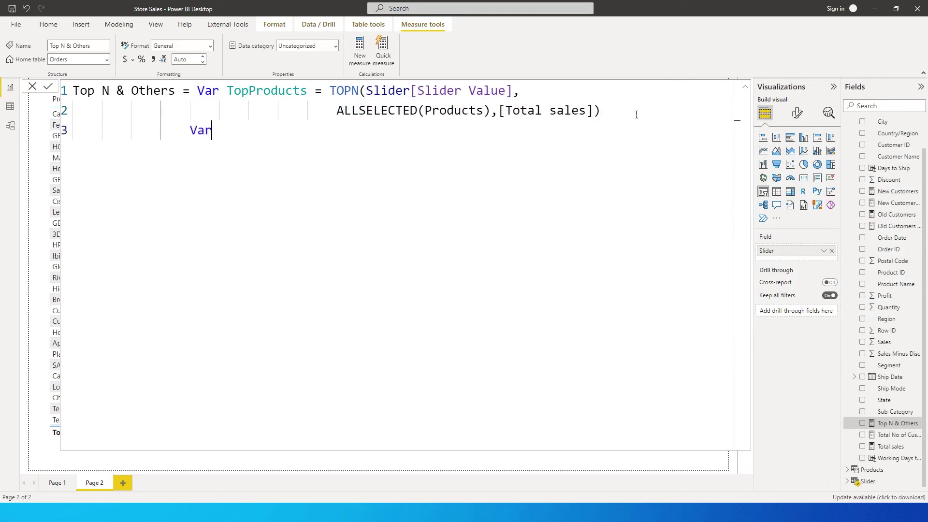
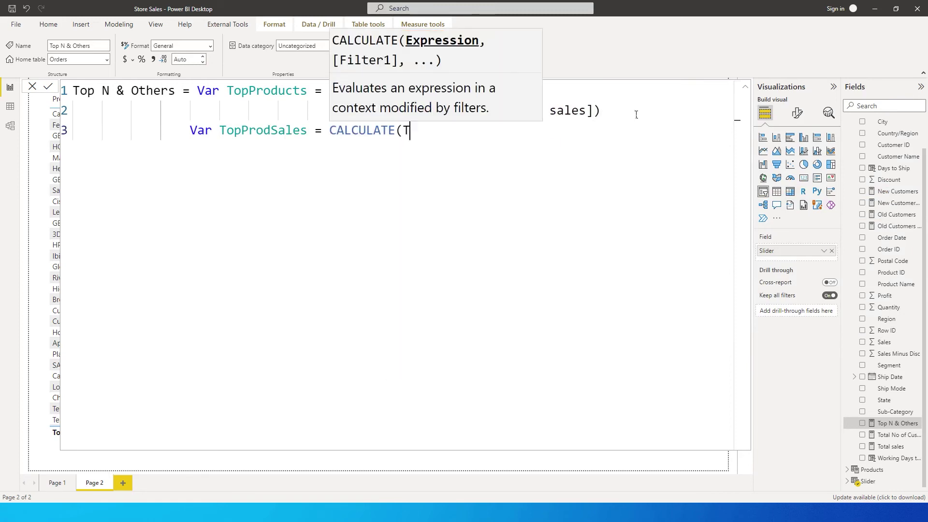
pyautogui.write('Total')
pyautogui.press('Down')
pyautogui.press('Up')
pyautogui.press('Up')
pyautogui.press('Up')
pyautogui.press('Down')
pyautogui.press('Tab')
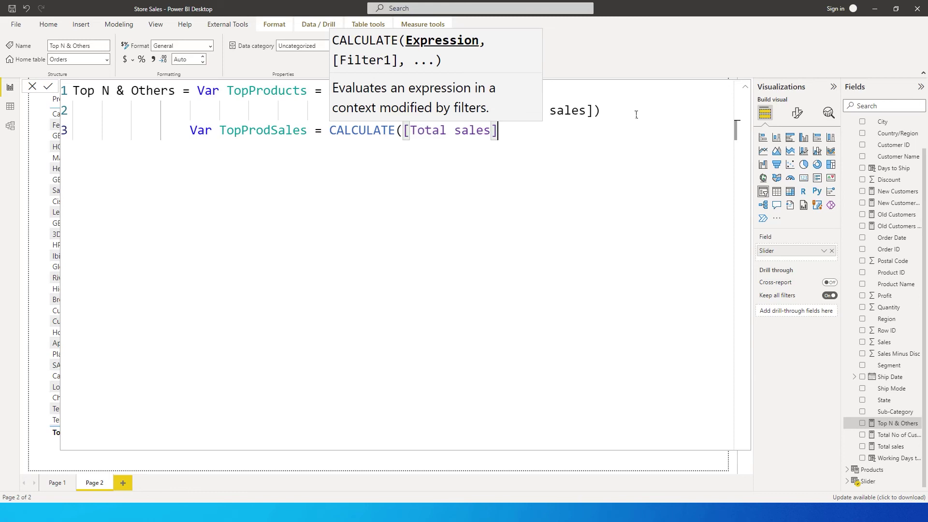
# Step: Add KEEPFILTERS(TopProducts) as the filter argument of the TopProdSales CALCULATE and close the function
pyautogui.write(',Keep')
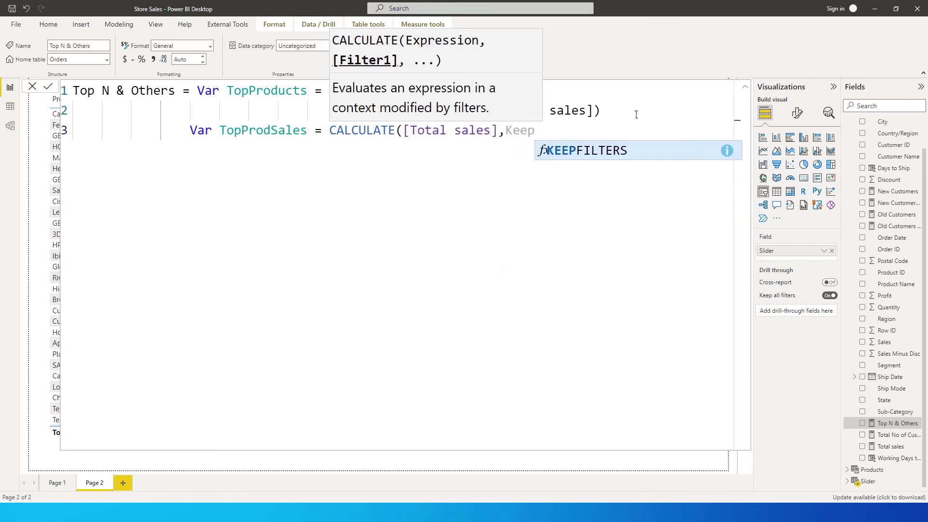
pyautogui.press('Tab')
pyautogui.write('Top')
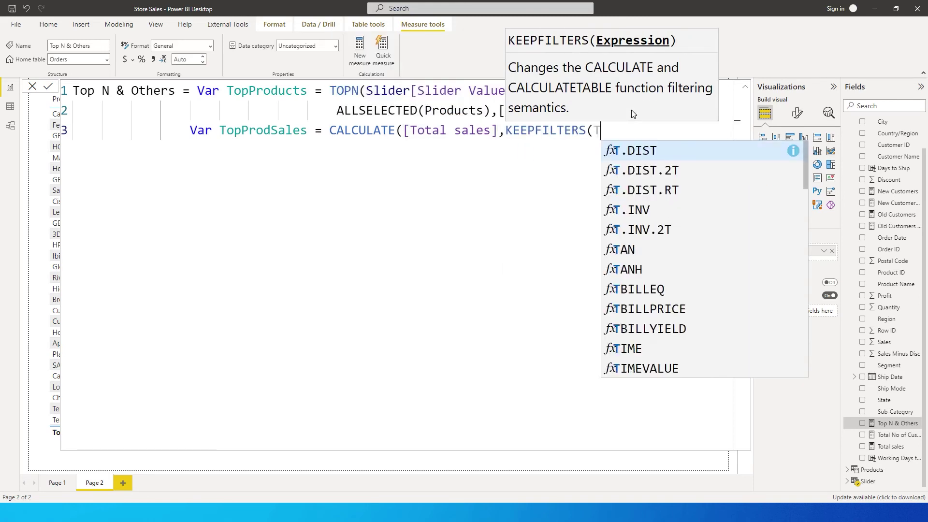
pyautogui.write('Products')
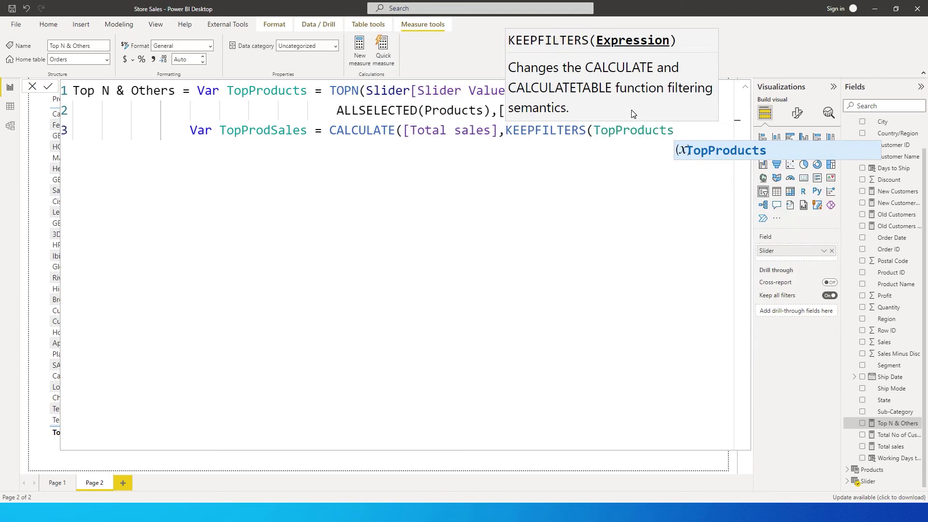
pyautogui.write('))')
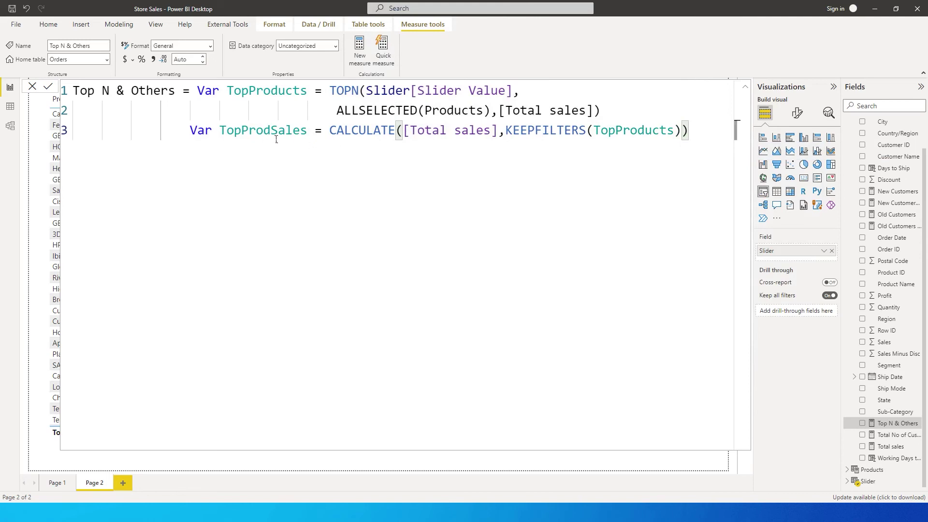
# Step: Leave a blank line and define the variable OtherProdsales as CALCULATE with [Total sales] as its expression
pyautogui.press('Return')
pyautogui.press('Return')
pyautogui.write('Var Other')
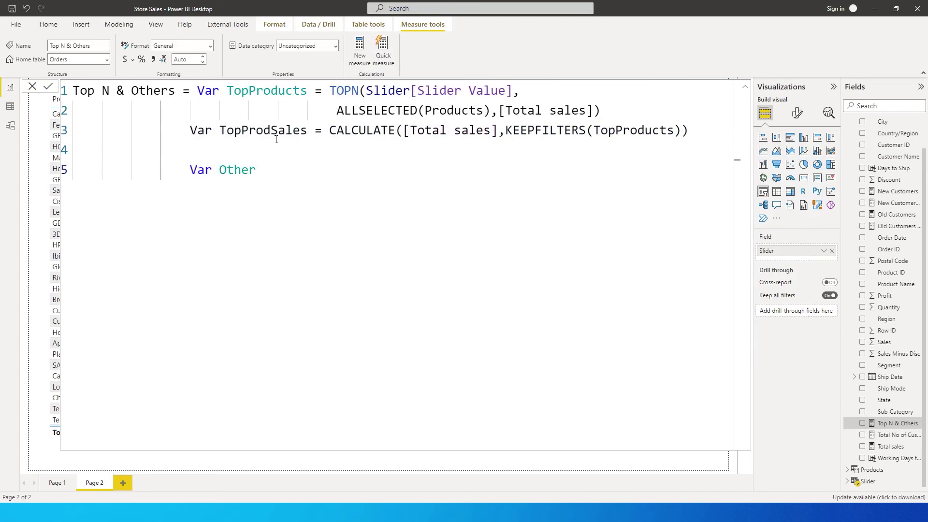
pyautogui.write('Prodsales = Cal')
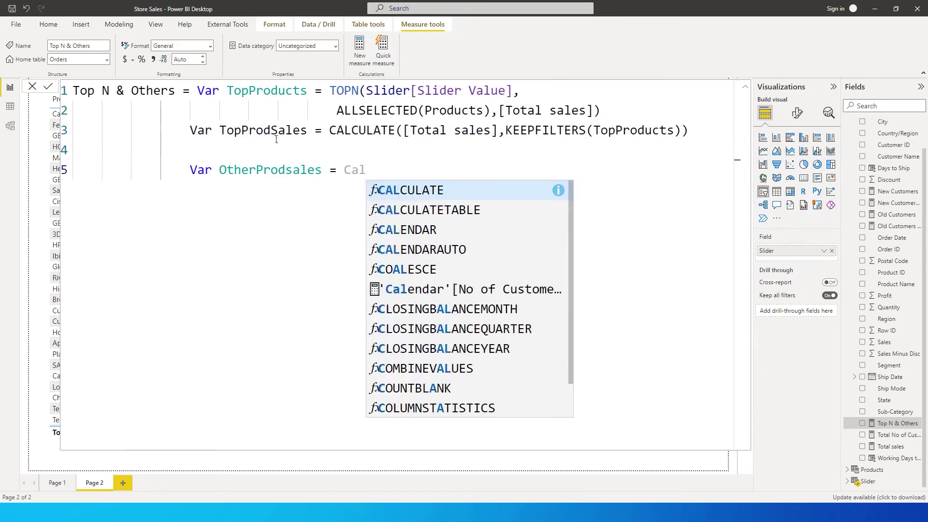
pyautogui.press('Tab')
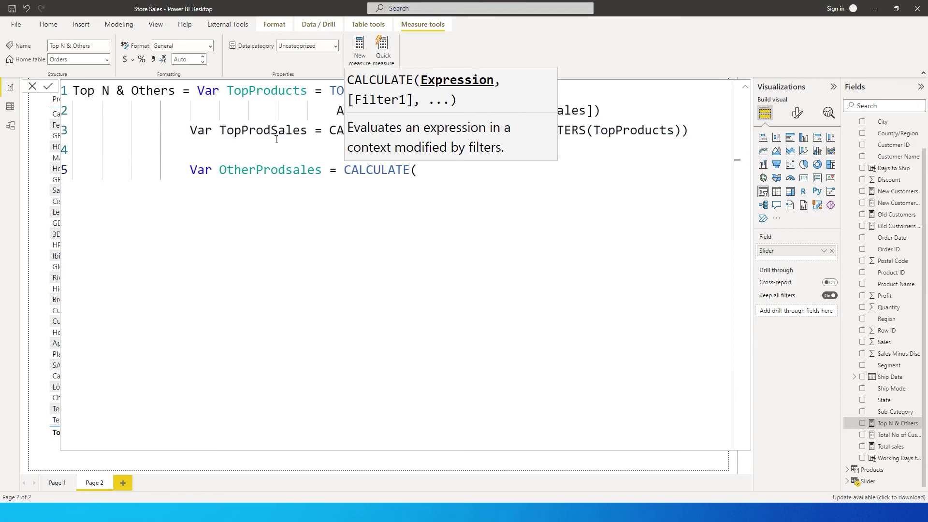
pyautogui.write('Tot')
pyautogui.press('Down')
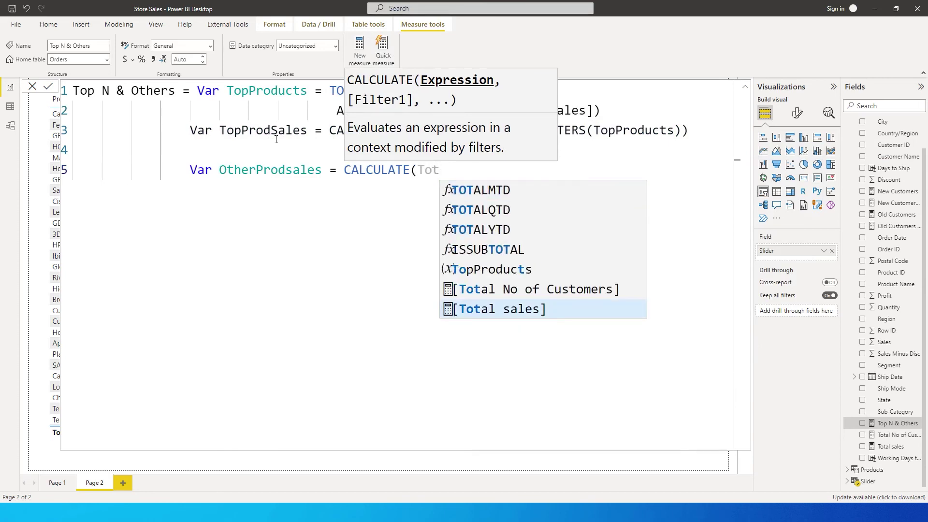
pyautogui.press('Tab')
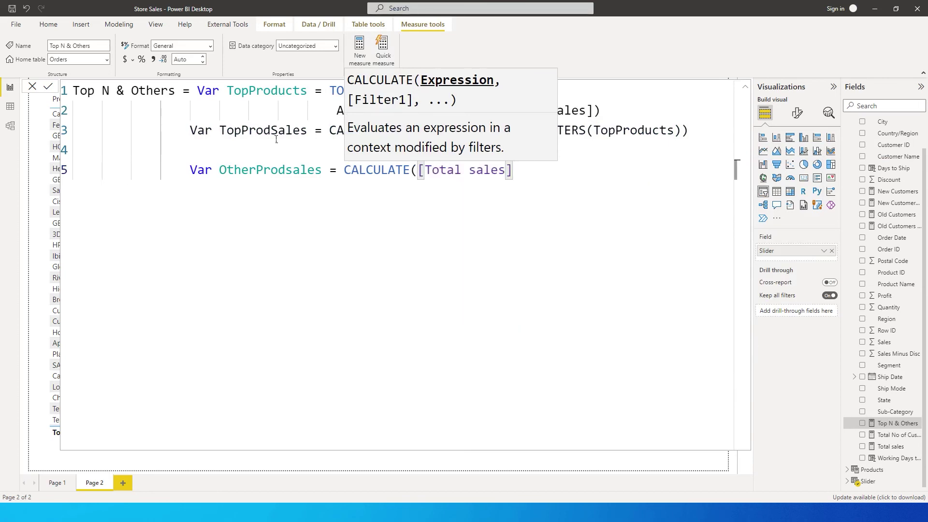
# Step: Add ALLSELECTED(Products) as the filter of the OtherProdsales CALCULATE and close the function
pyautogui.write(',')
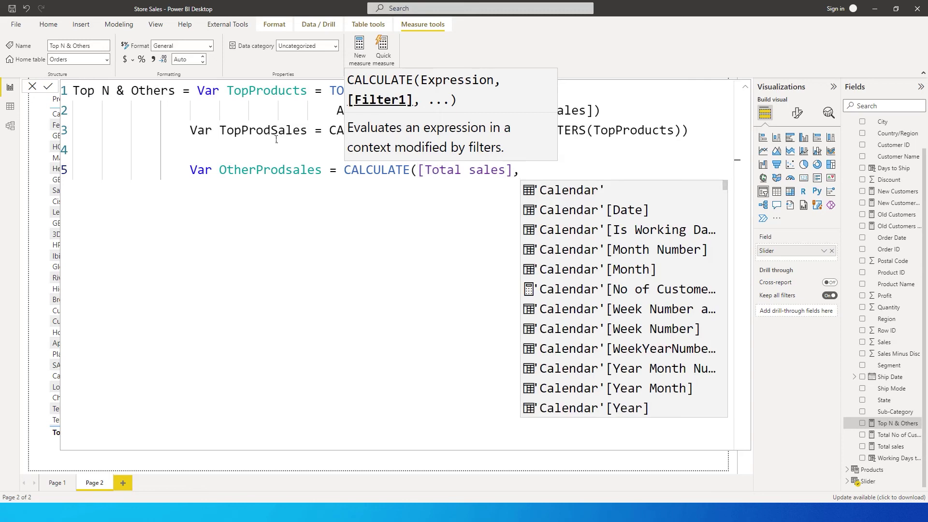
pyautogui.write('All')
pyautogui.press('Down')
pyautogui.press('Down')
pyautogui.press('Down')
pyautogui.press('Tab')
pyautogui.write('p')
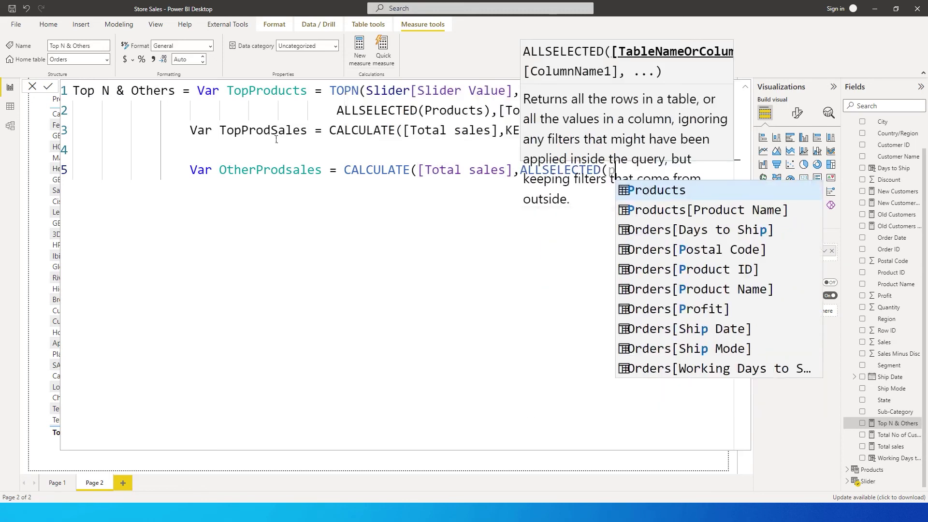
pyautogui.write('roducts')
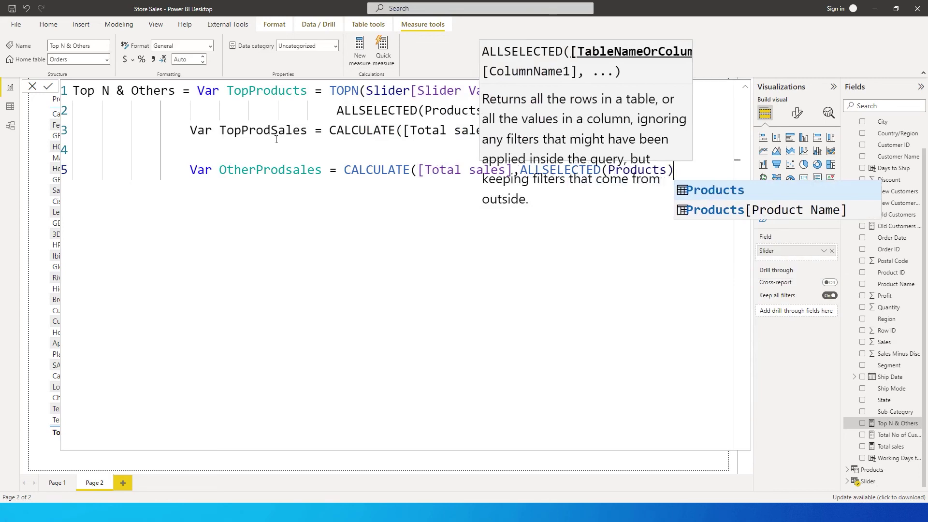
pyautogui.write(')')
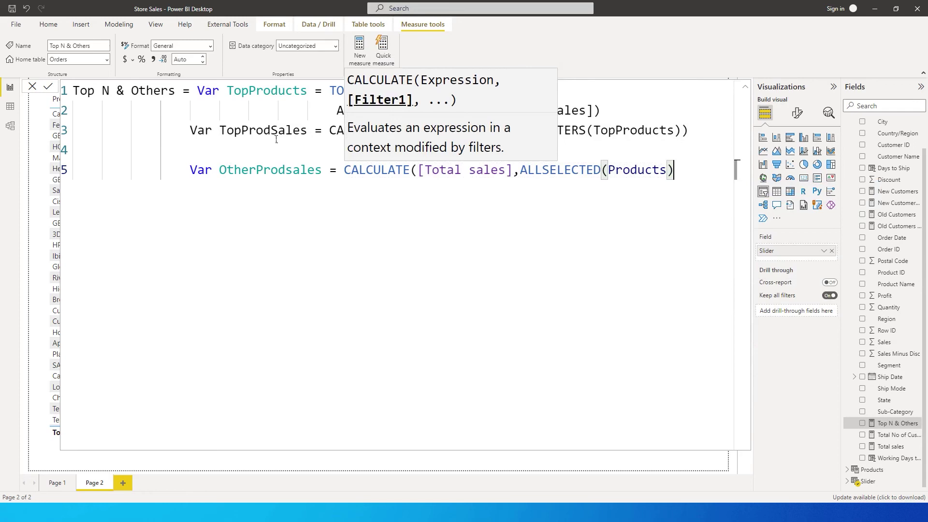
pyautogui.write(')')
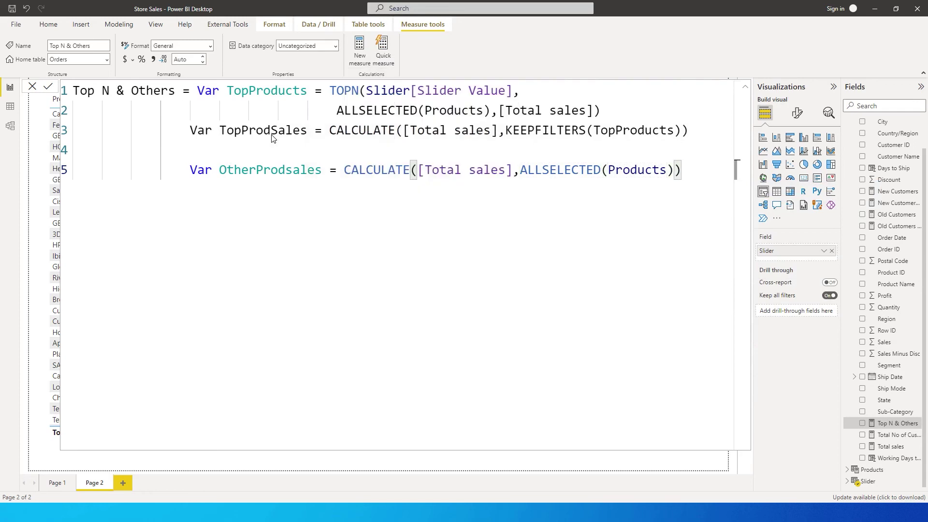
# Step: Append a minus sign to the OtherProdsales expression and start a second CALCULATE on a new indented line
pyautogui.write(' - ')
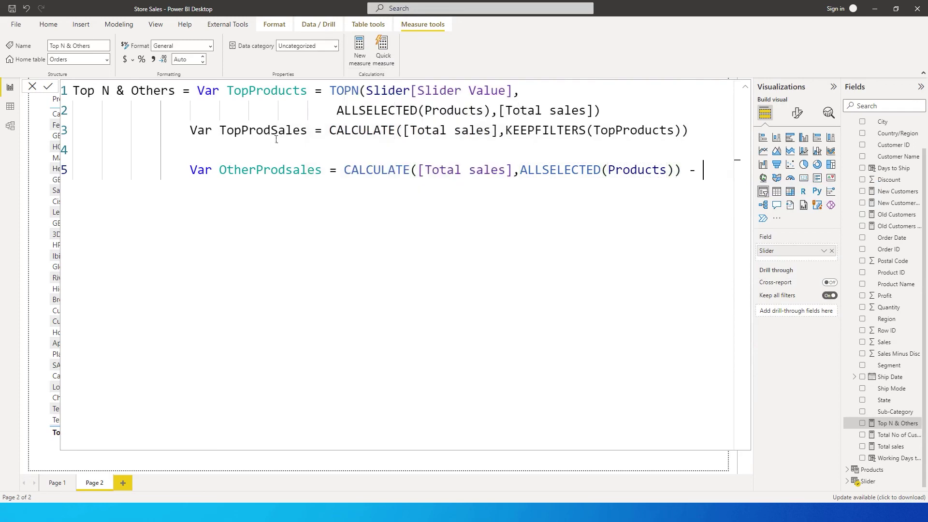
pyautogui.write('C')
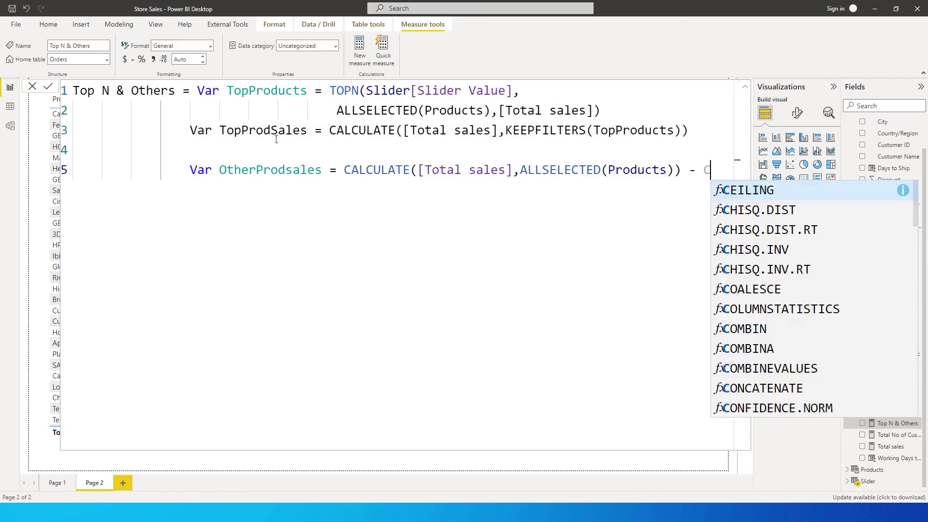
pyautogui.write('al')
pyautogui.press('BackSpace')
pyautogui.press('BackSpace')
pyautogui.press('BackSpace')
pyautogui.hotkey('shift', 'Return')
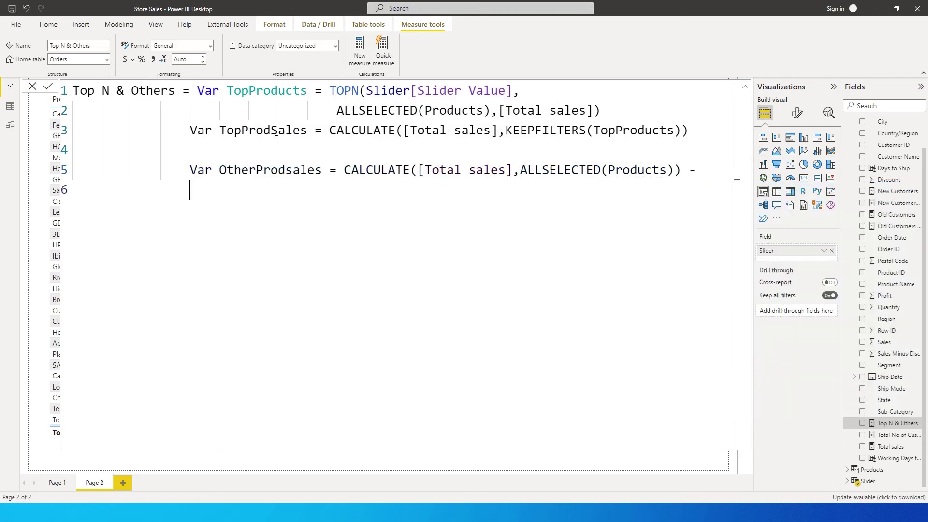
pyautogui.press('Tab')
pyautogui.press('Tab')
pyautogui.press('Tab')
pyautogui.press('Tab')
pyautogui.press('Tab')
pyautogui.write('Cal')
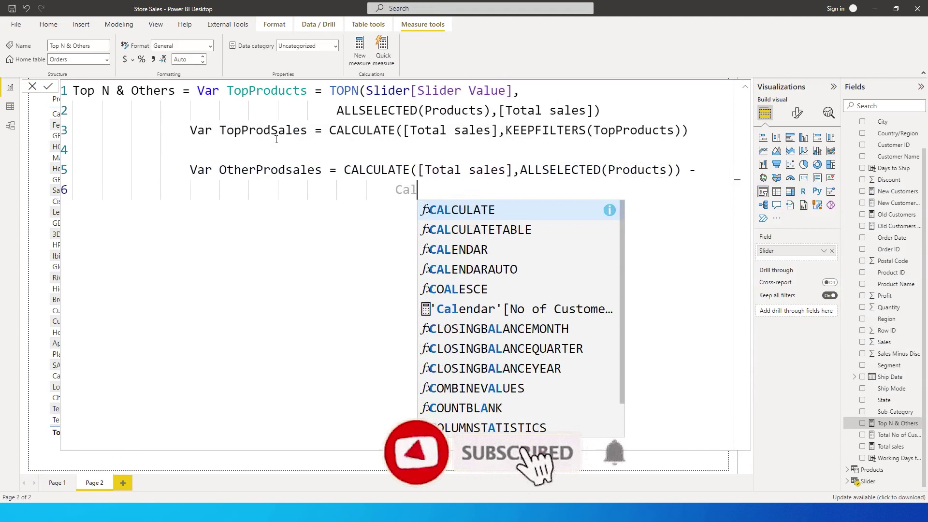
pyautogui.press('Tab')
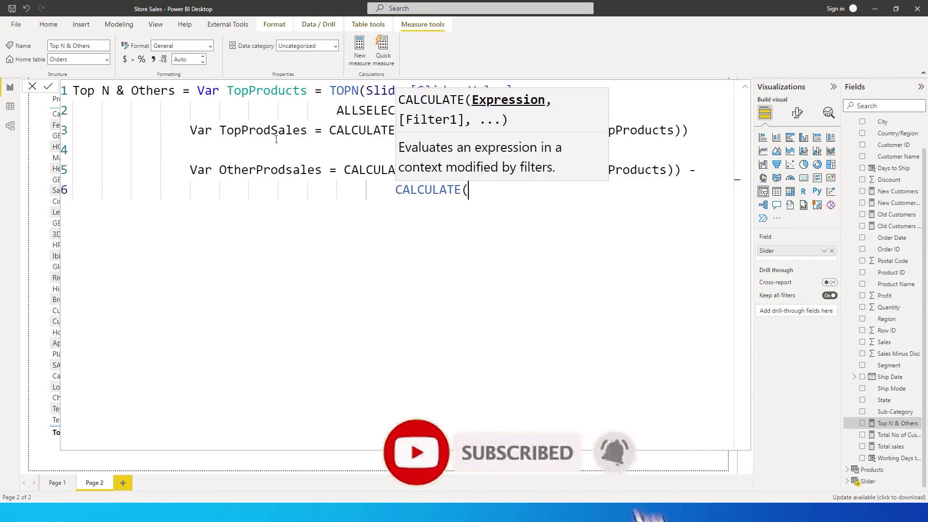
# Step: Give the second CALCULATE the [Total sales] expression and the TopProducts filter, and close it
pyautogui.write('Tota')
pyautogui.press('Down')
pyautogui.press('Down')
pyautogui.press('Down')
pyautogui.press('Down')
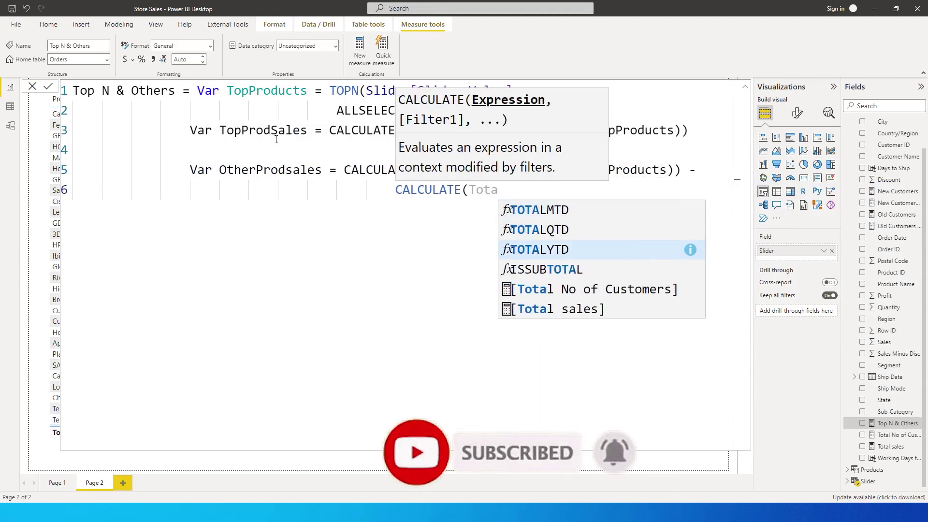
pyautogui.press('Down')
pyautogui.press('Tab')
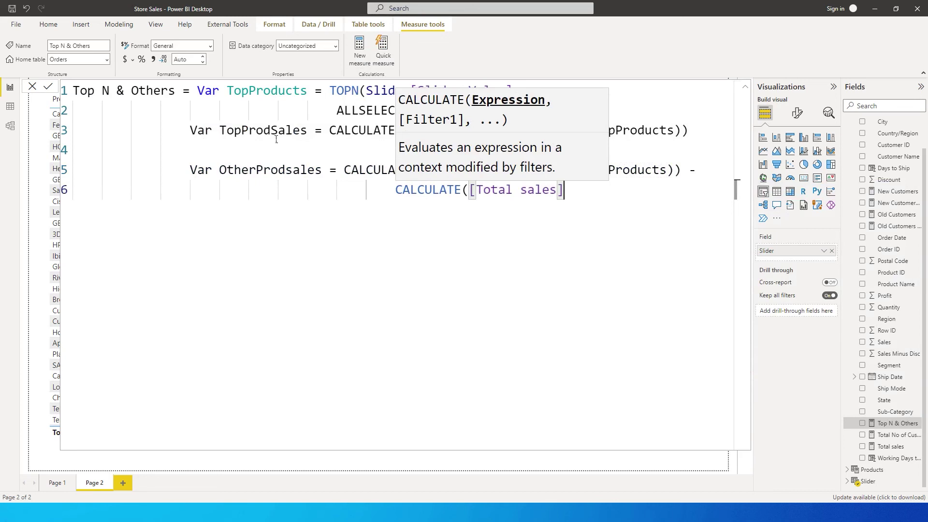
pyautogui.write(',')
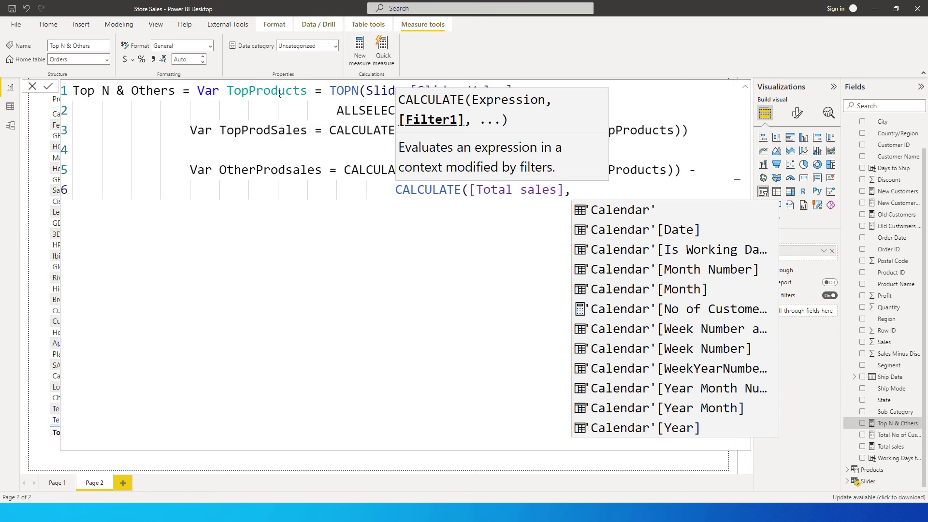
pyautogui.write('Top')
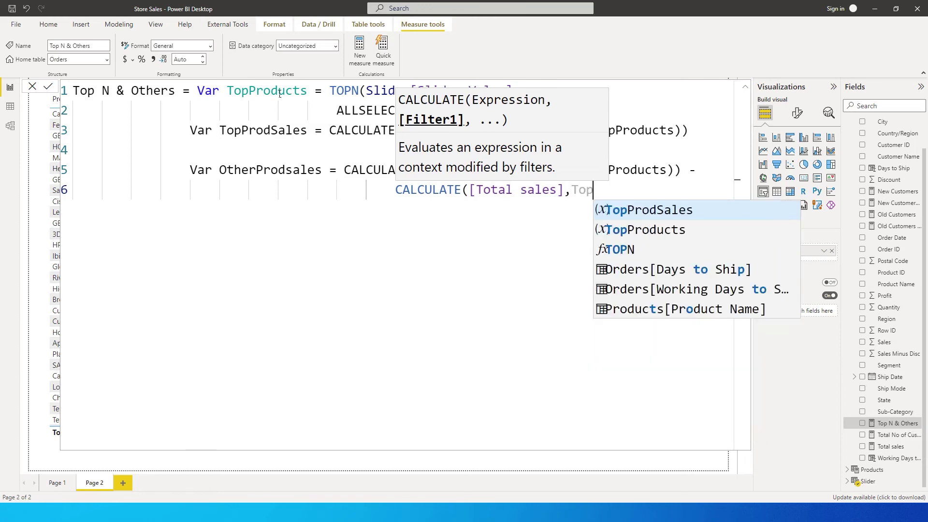
pyautogui.write('Pr')
pyautogui.press('Down')
pyautogui.press('Tab')
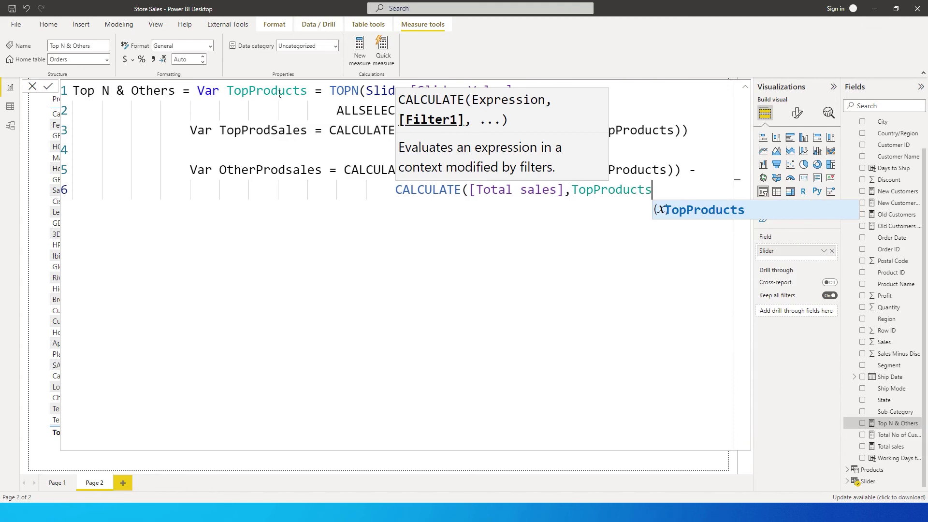
pyautogui.write(')')
# Step: After a blank line, define the variable IsOthersSelected as SELECTEDVALUE(Products[Product Name]) = "Others"
pyautogui.hotkey('shift', 'Return')
pyautogui.hotkey('shift', 'Return')
pyautogui.write('Var ')
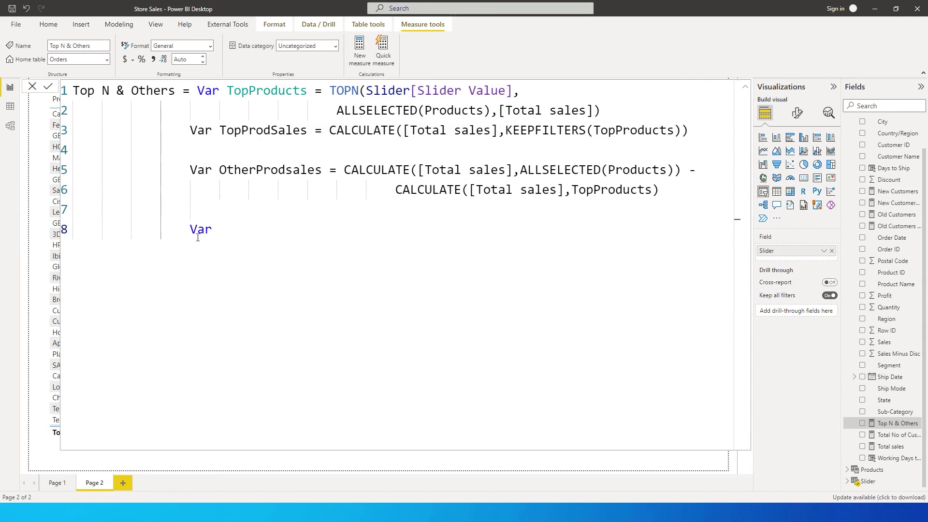
pyautogui.write('IsOthersSelected = Sele')
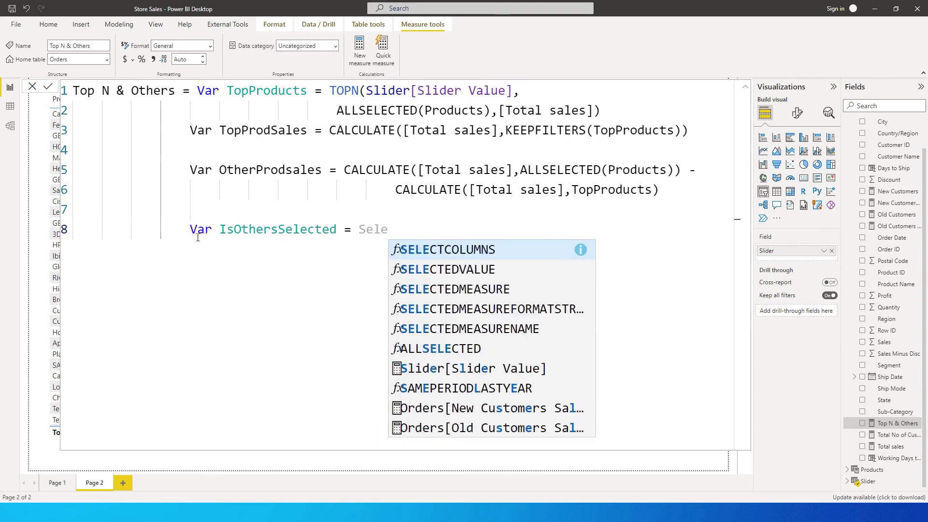
pyautogui.press('Down')
pyautogui.press('Tab')
pyautogui.write('Produ')
pyautogui.press('Down')
pyautogui.press('Tab')
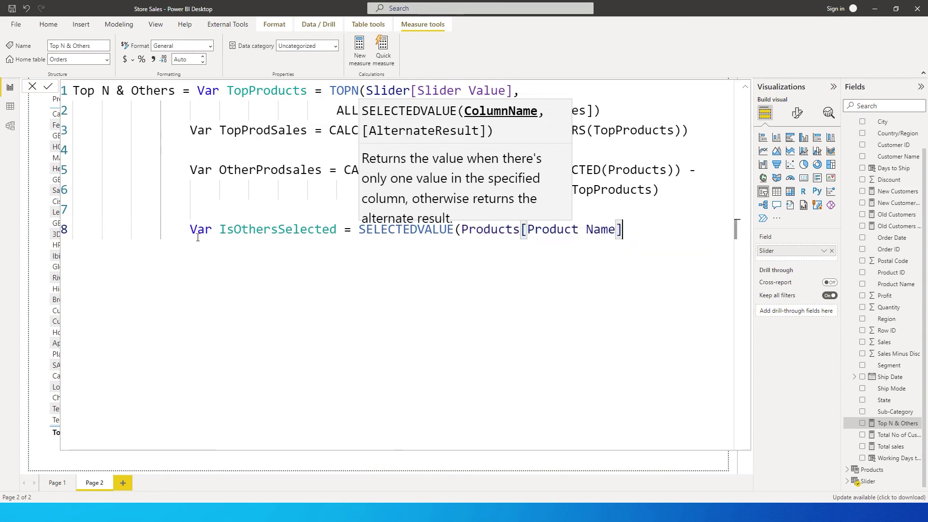
pyautogui.write(') = "o')
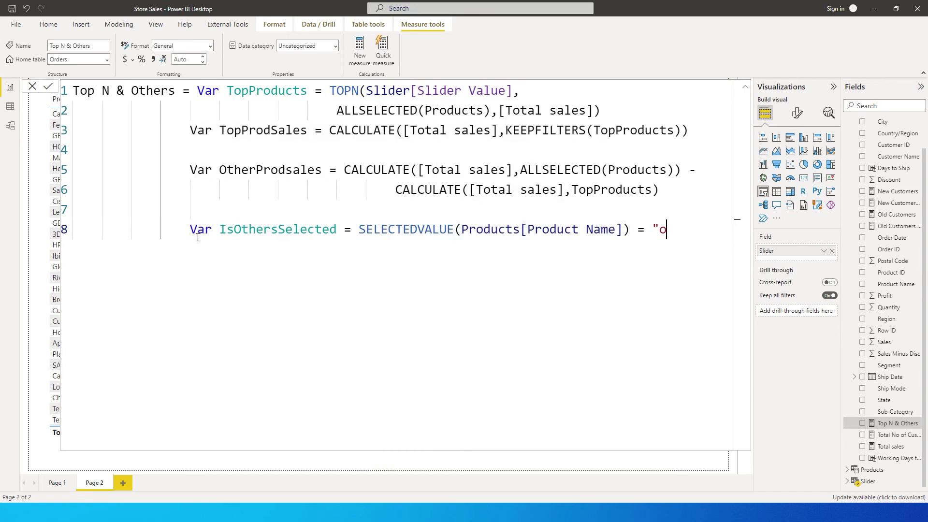
pyautogui.press('BackSpace')
pyautogui.write('Others"')
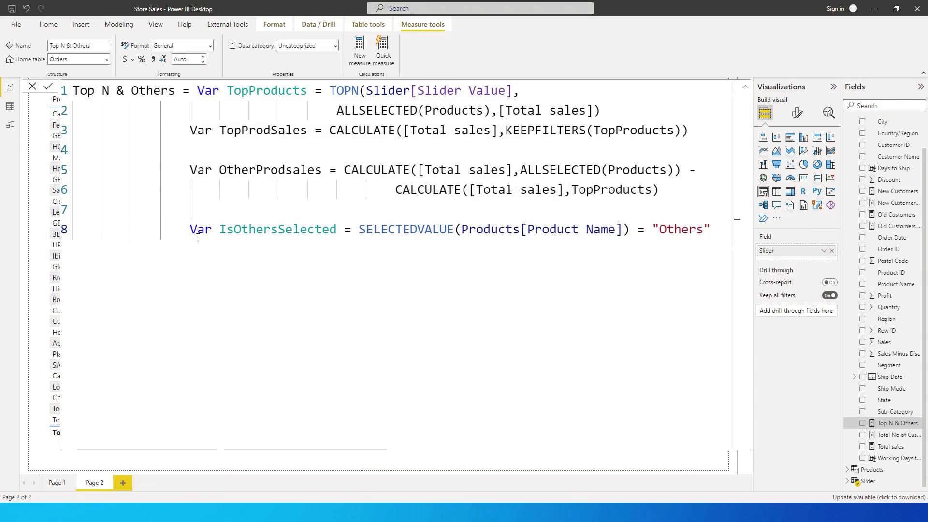
# Step: After a blank line, start the Return expression with an IF that tests IsOthersSelected
pyautogui.hotkey('shift', 'Return')
pyautogui.hotkey('shift', 'Return')
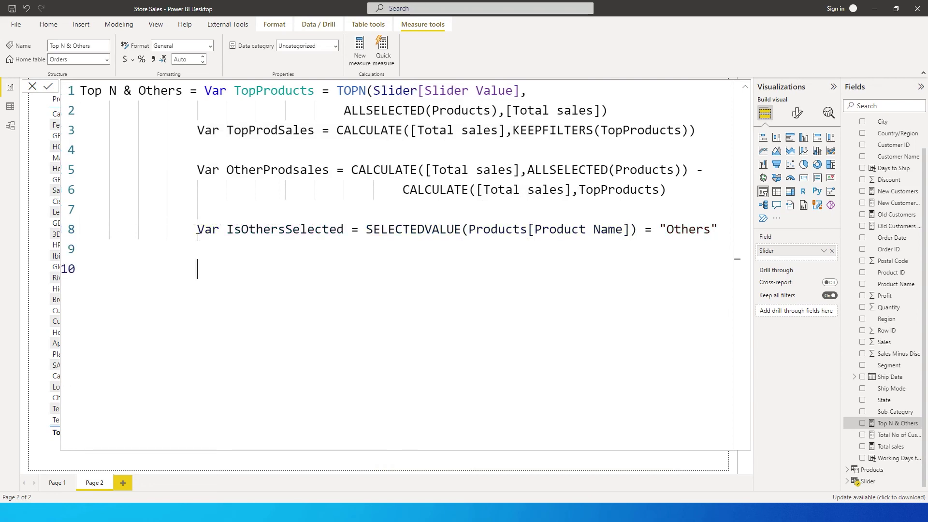
pyautogui.write('Return ')
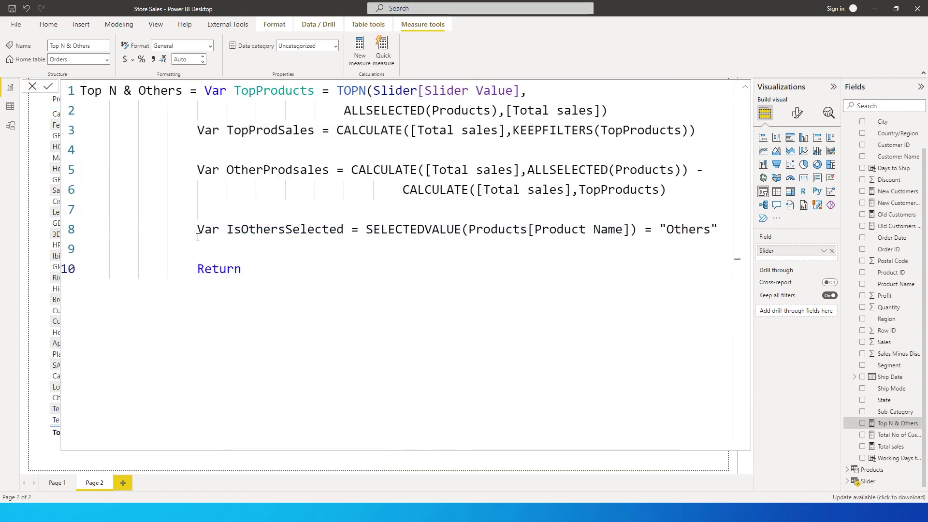
pyautogui.write('IF(')
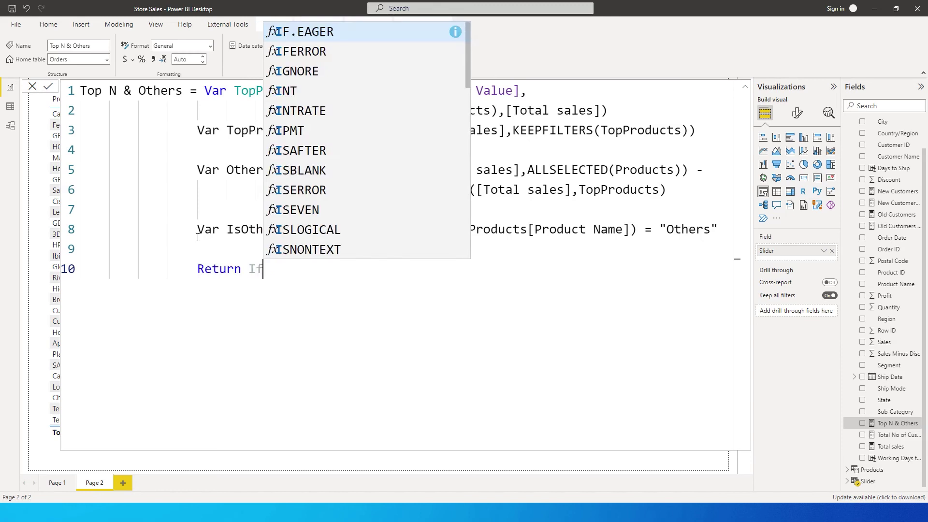
pyautogui.write('Other')
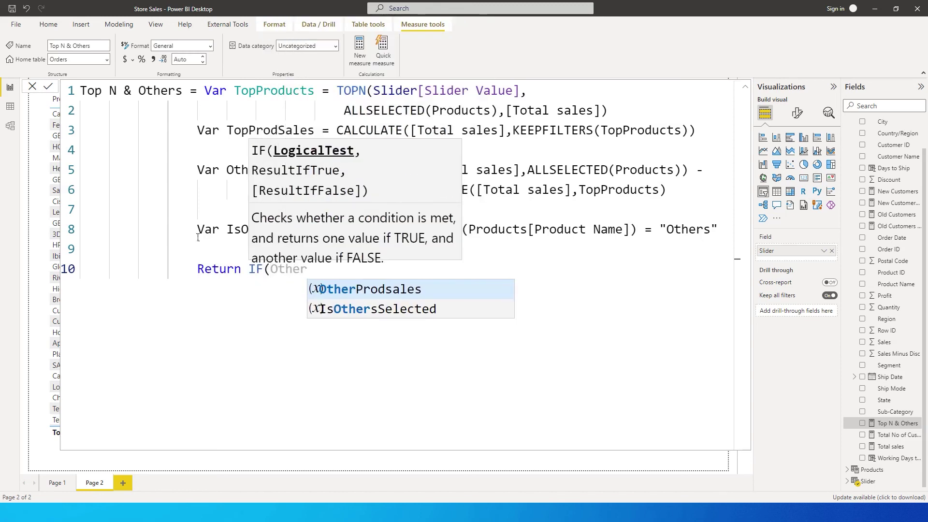
pyautogui.press('Down')
pyautogui.press('Tab')
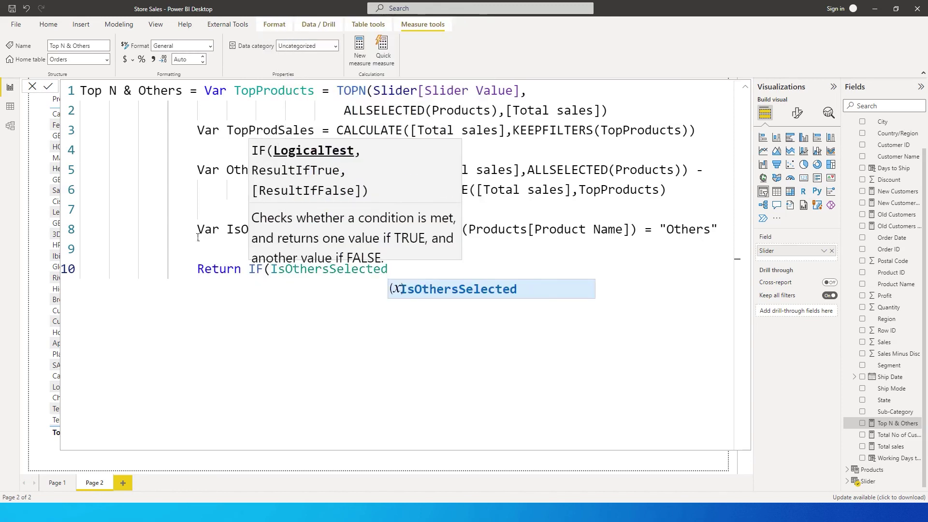
# Step: Give the IF OtherProdsales as its true result and TopProdSales as its false result, close it and commit the measure
pyautogui.write(',Other')
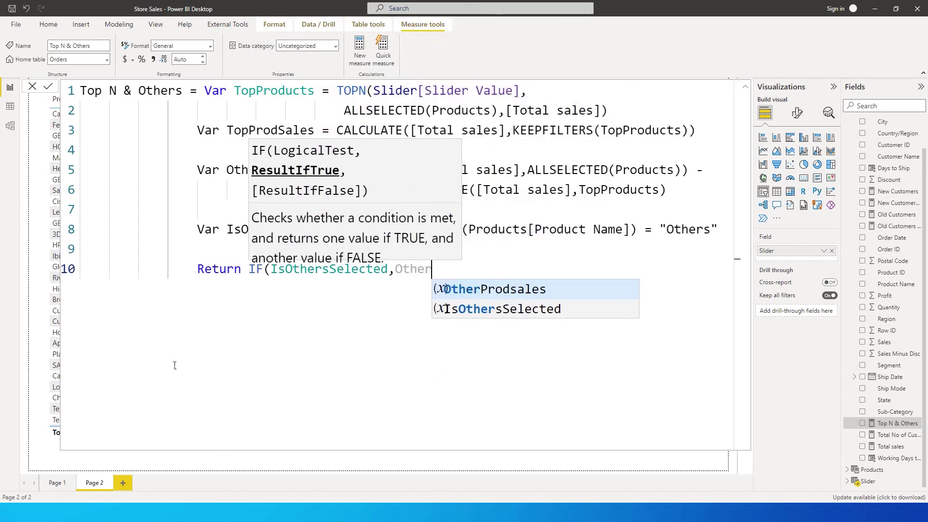
pyautogui.press('Tab')
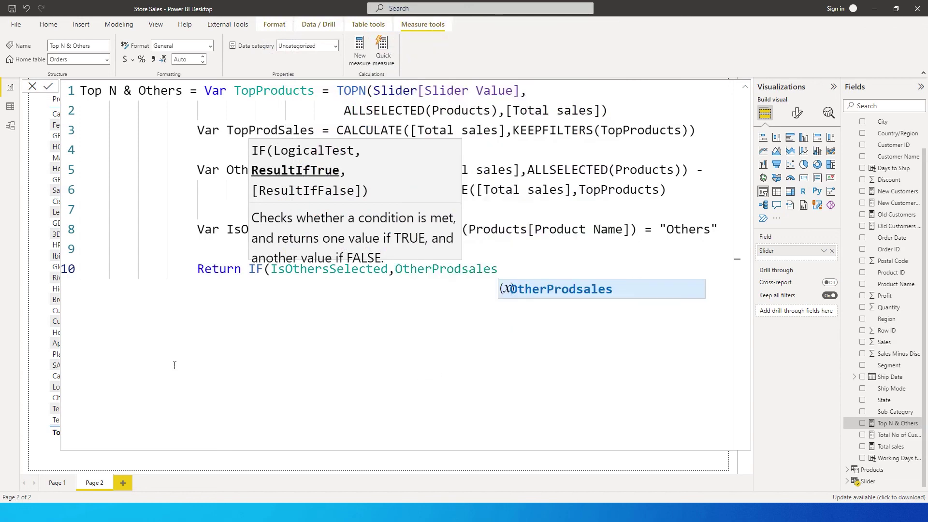
pyautogui.write(',')
pyautogui.write('Top')
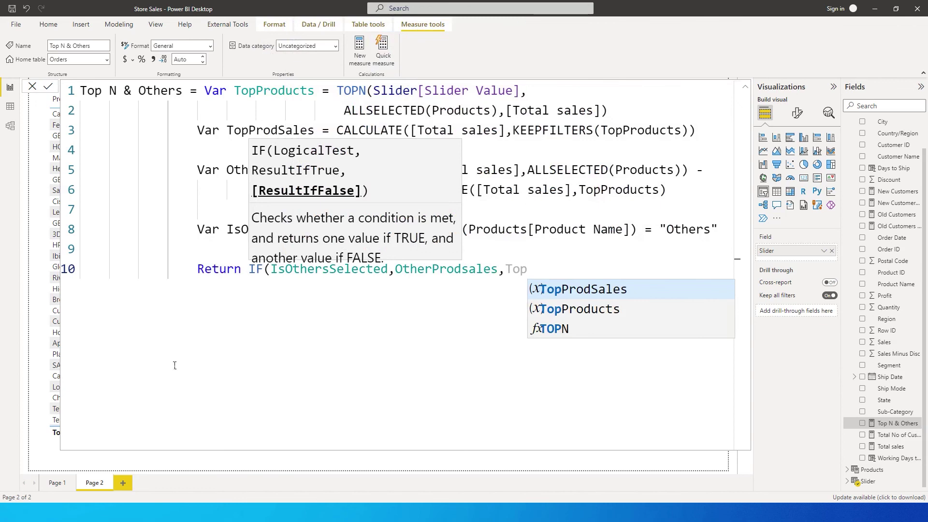
pyautogui.press('Tab')
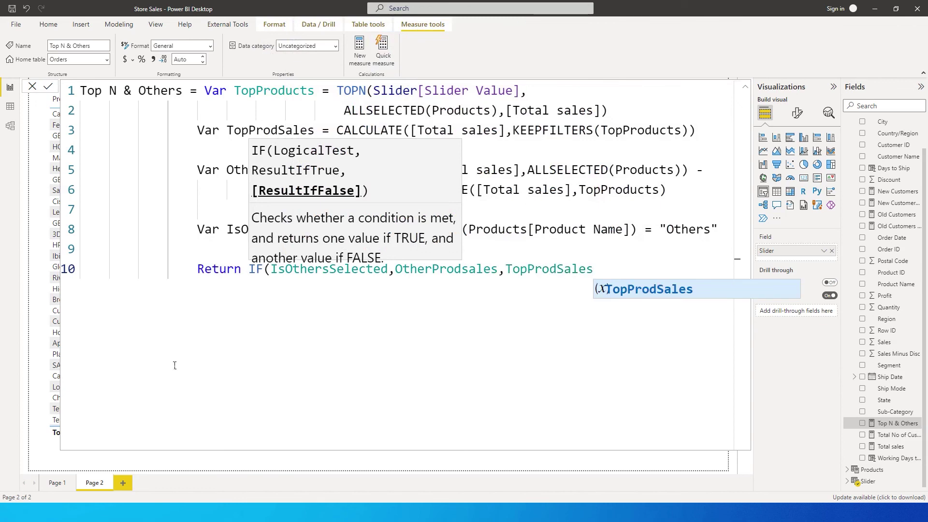
pyautogui.write(')')
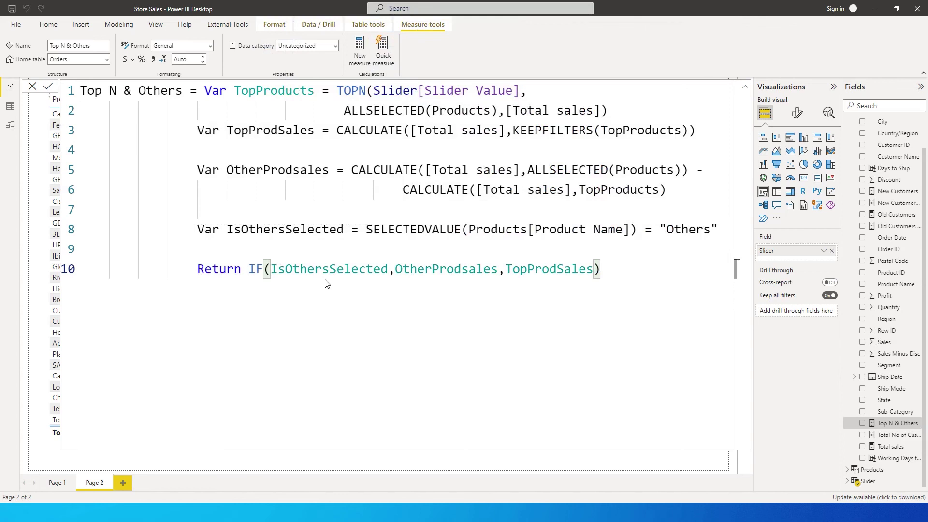
pyautogui.press('Return')
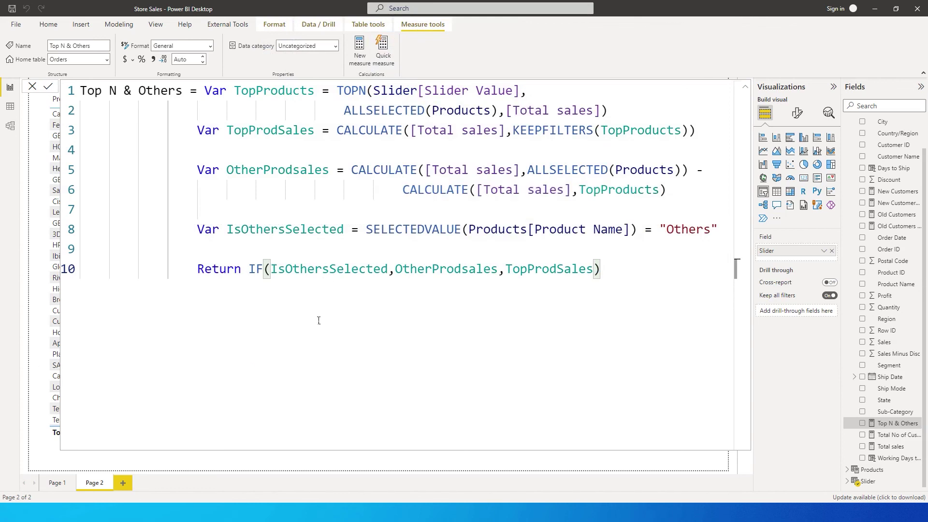
pyautogui.click(153, 471)
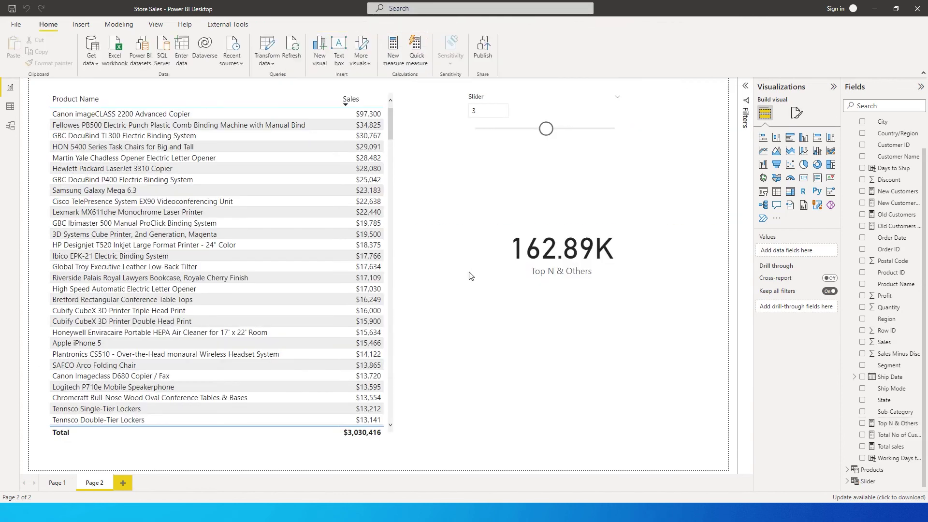
# Step: Delete the Top N & Others card from the report page
pyautogui.click(570, 303)
pyautogui.moveTo(570, 303); pyautogui.dragTo(605, 277)
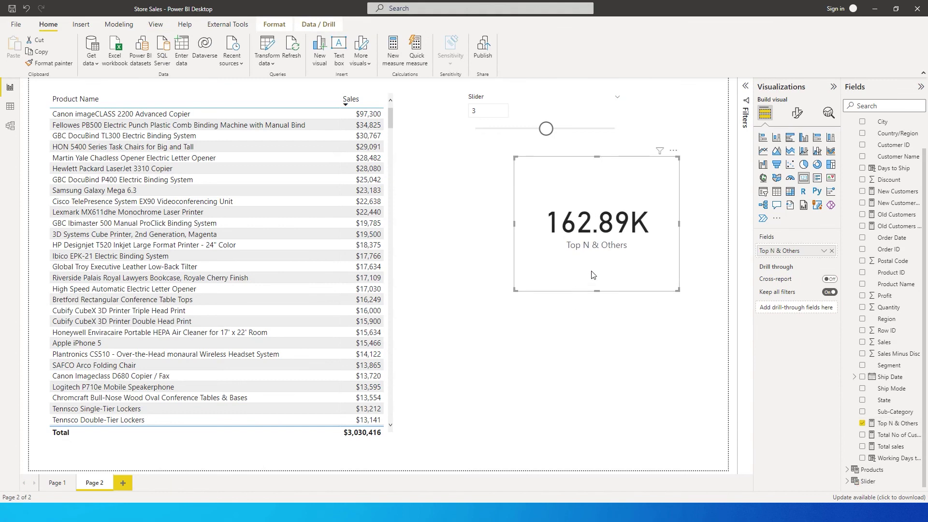
pyautogui.press('Delete')
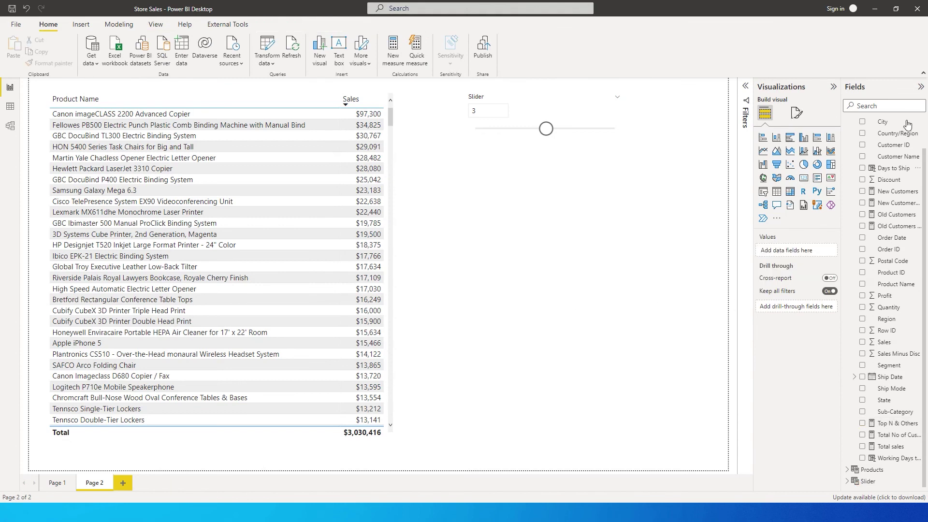
# Step: Create a table of Product Name from the Products table and place it below the Slider slicer
pyautogui.scroll(1, 918, 196)
pyautogui.click(847, 133)
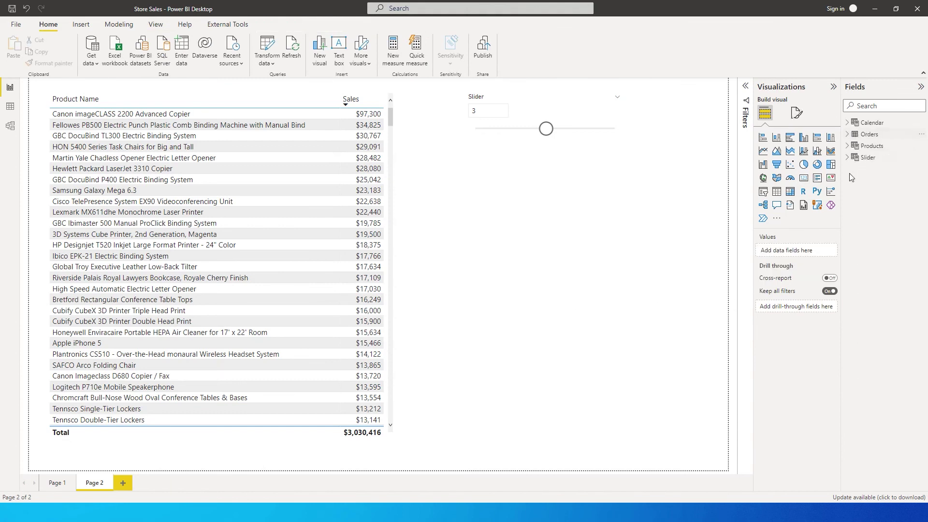
pyautogui.click(846, 146)
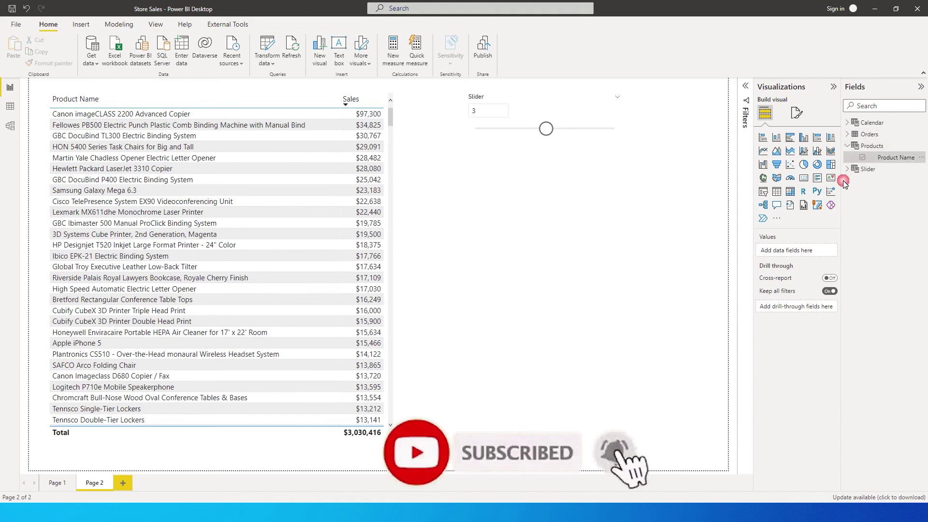
pyautogui.click(862, 157)
pyautogui.moveTo(626, 295); pyautogui.dragTo(594, 294)
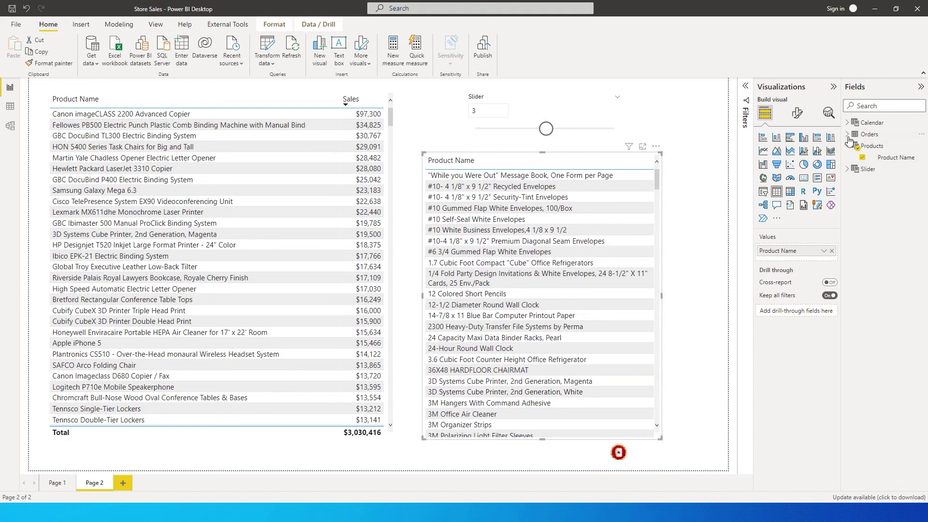
# Step: Add the Top N & Others measure from the Orders table to the new Product Name table
pyautogui.click(867, 134)
pyautogui.scroll(-1, 889, 253)
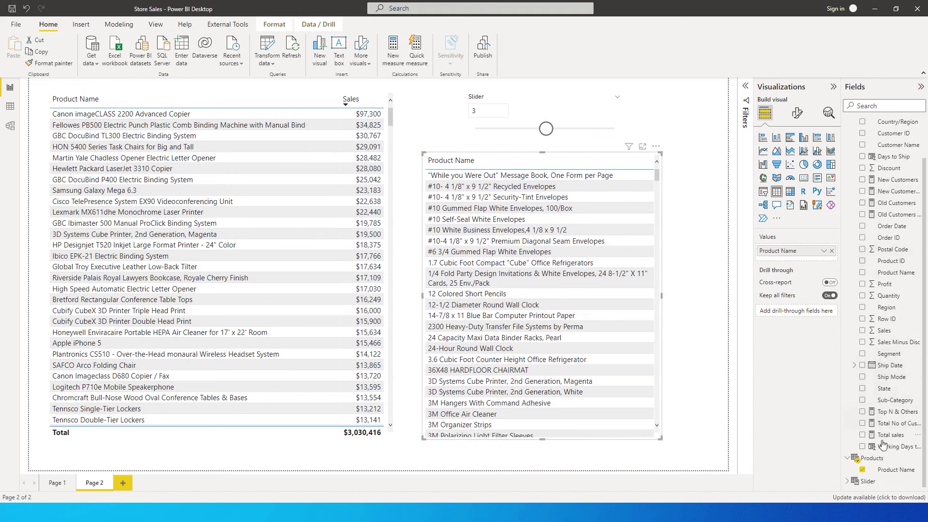
pyautogui.click(872, 411)
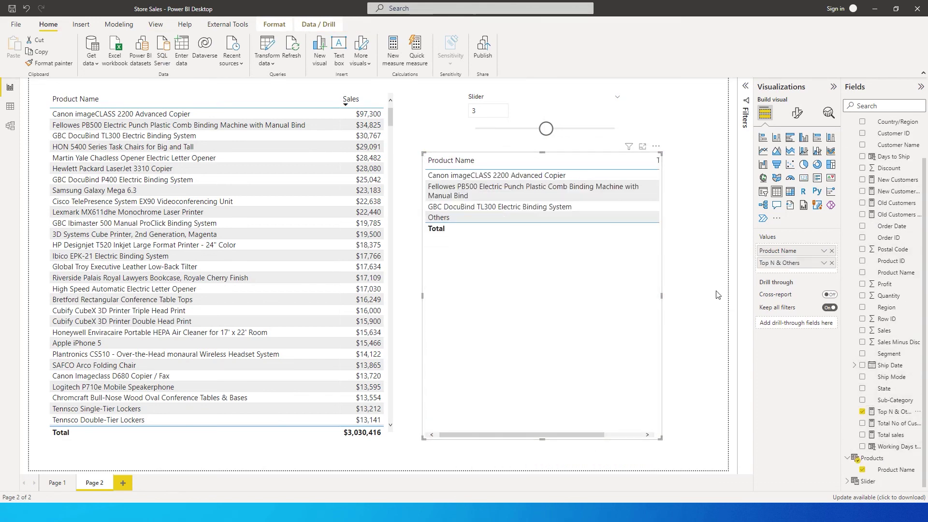
# Step: Widen and shorten the new table to fit both columns, reposition it below the slicer, and set the Slider value to 5
pyautogui.moveTo(661, 437); pyautogui.dragTo(714, 312)
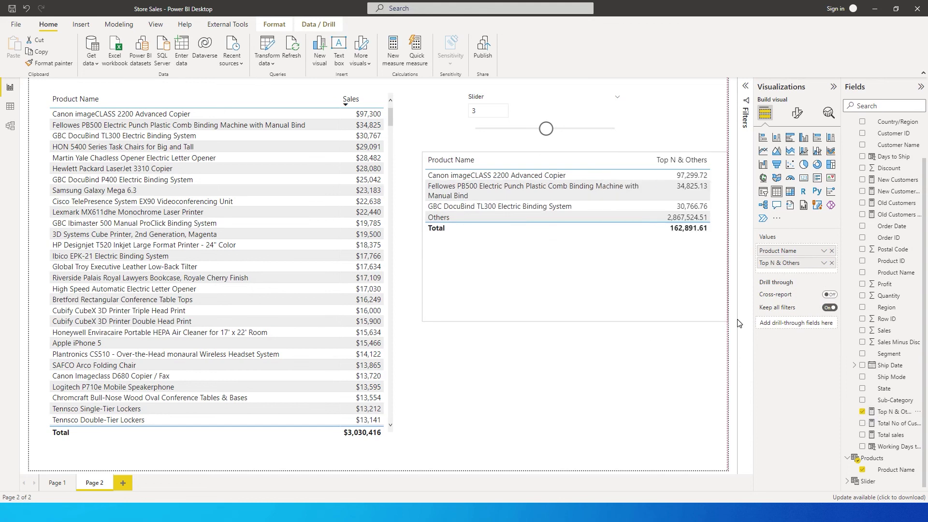
pyautogui.moveTo(595, 267); pyautogui.dragTo(583, 296)
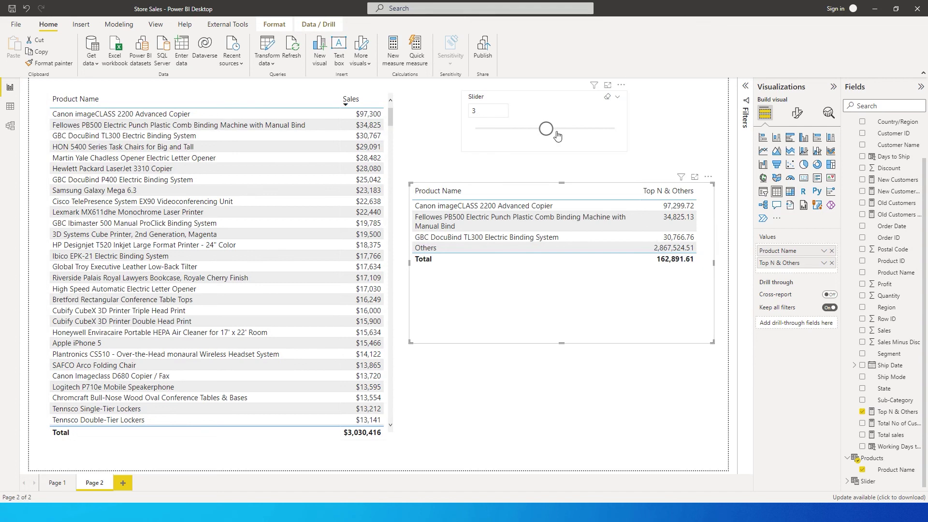
pyautogui.moveTo(549, 129); pyautogui.dragTo(615, 130)
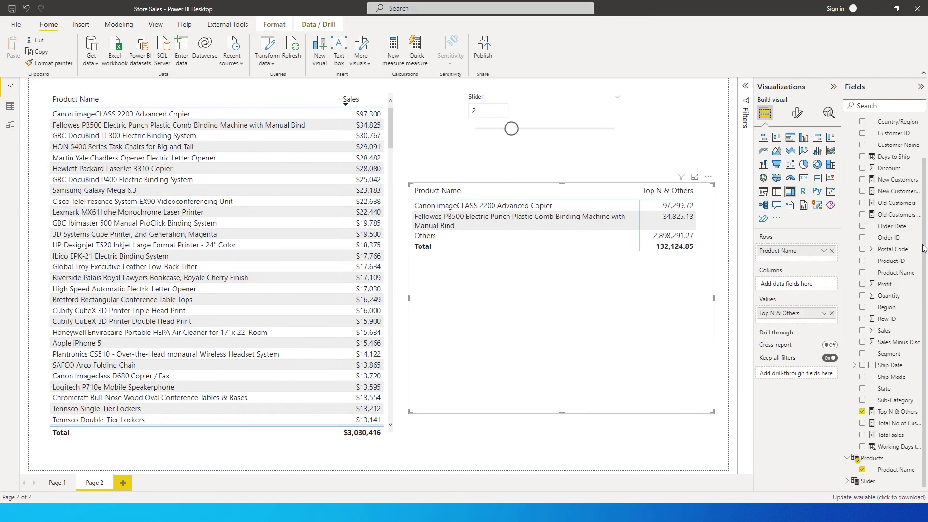
# Step: Add Category from the Orders table to the matrix rows, above Product Name
pyautogui.scroll(3, 925, 248)
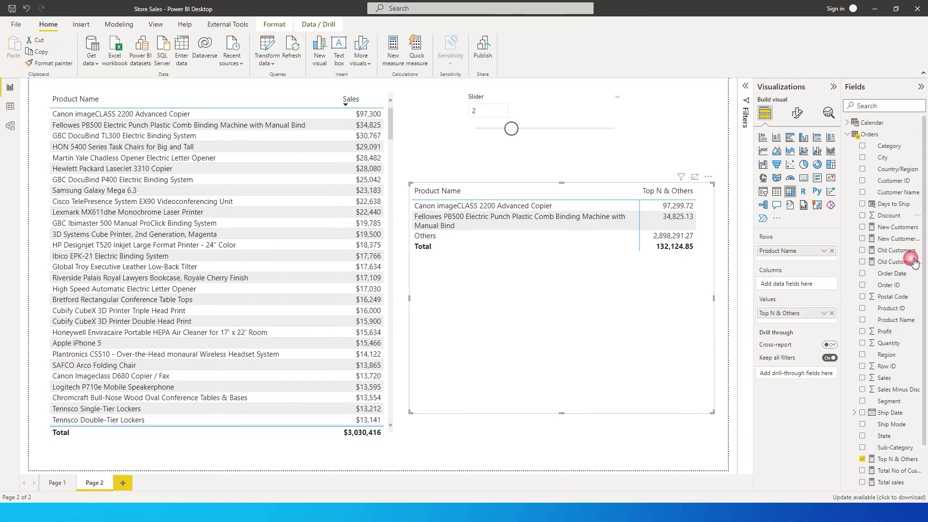
pyautogui.click(865, 148)
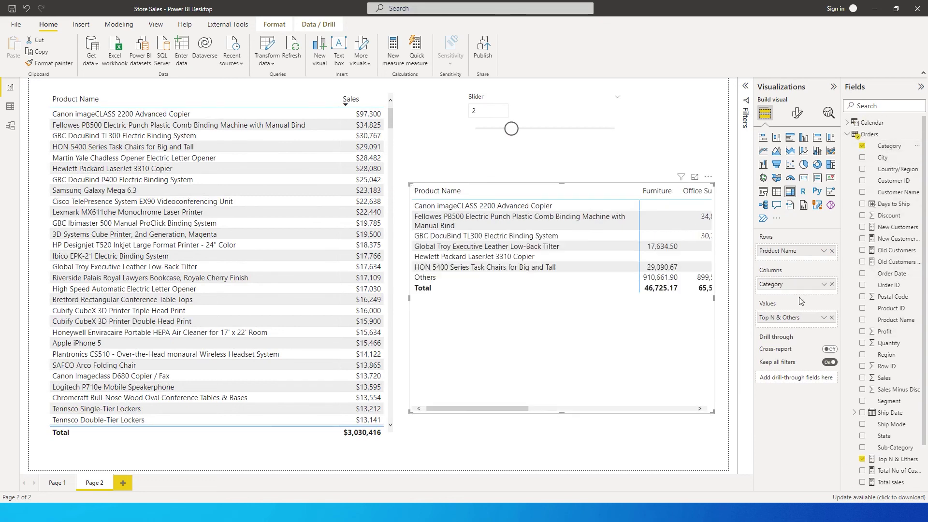
pyautogui.moveTo(785, 286); pyautogui.dragTo(779, 246)
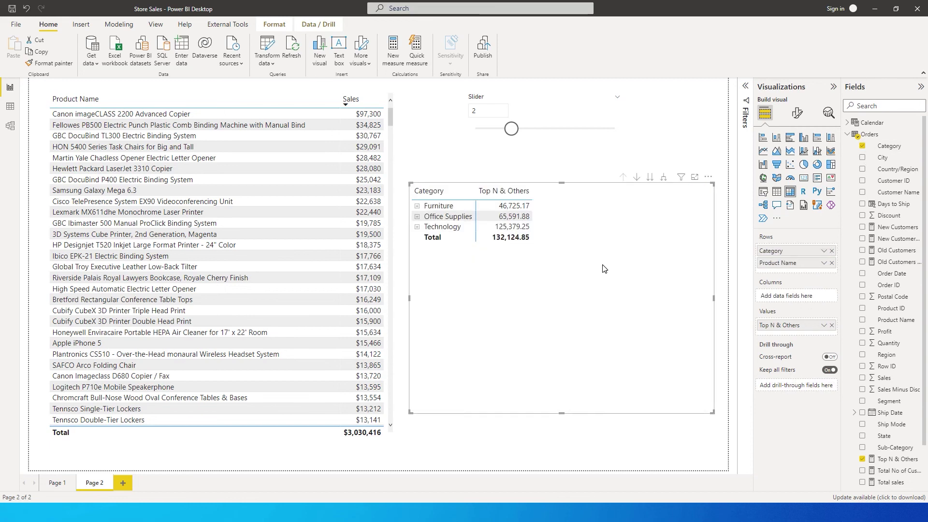
# Step: Expand the Furniture, Office Supplies and Technology categories in the matrix to their products
pyautogui.click(417, 206)
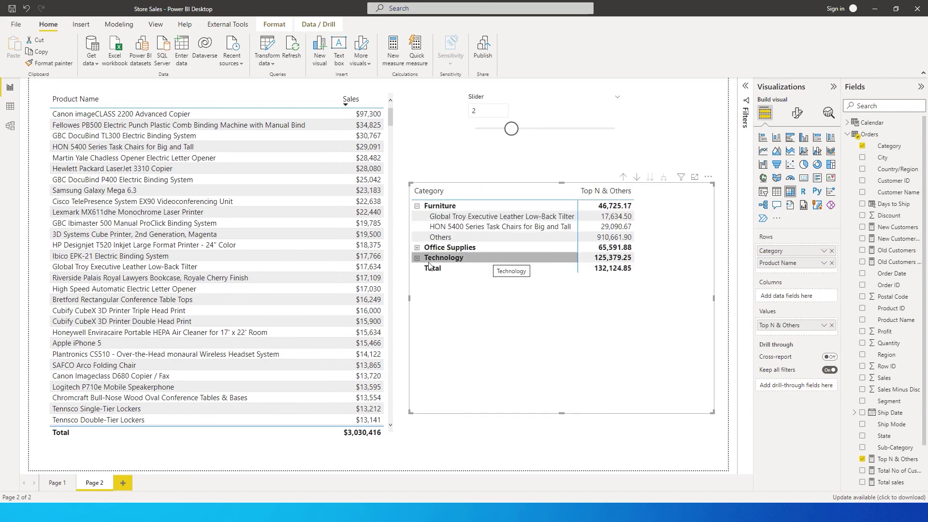
pyautogui.click(417, 247)
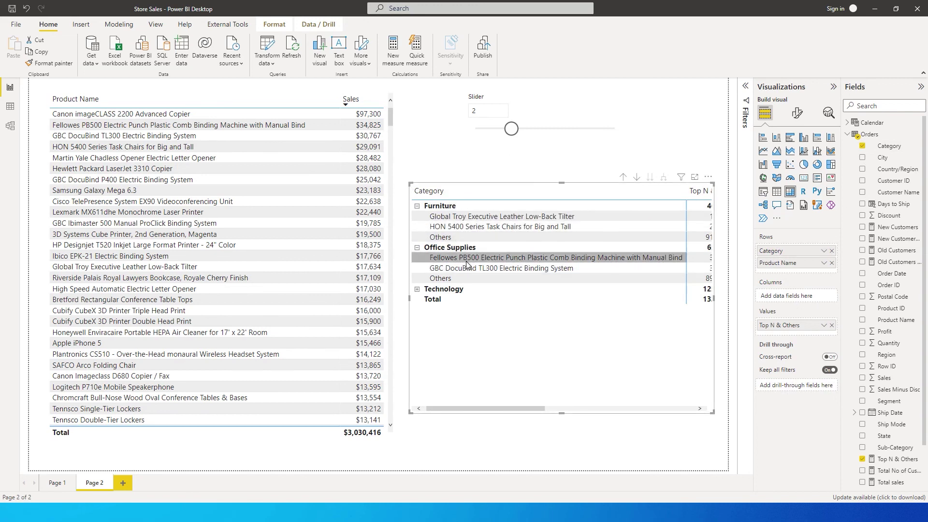
pyautogui.click(417, 289)
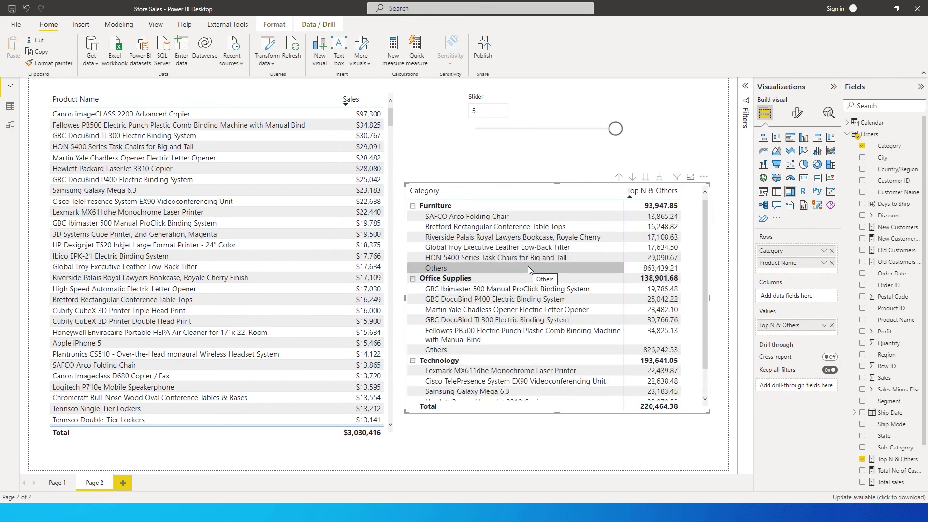
pyautogui.click(495, 273)
pyautogui.click(496, 274)
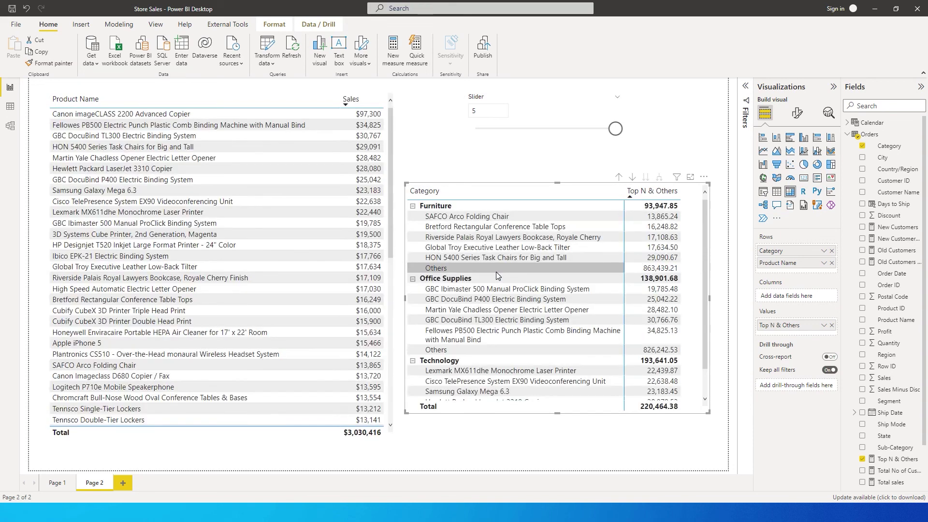